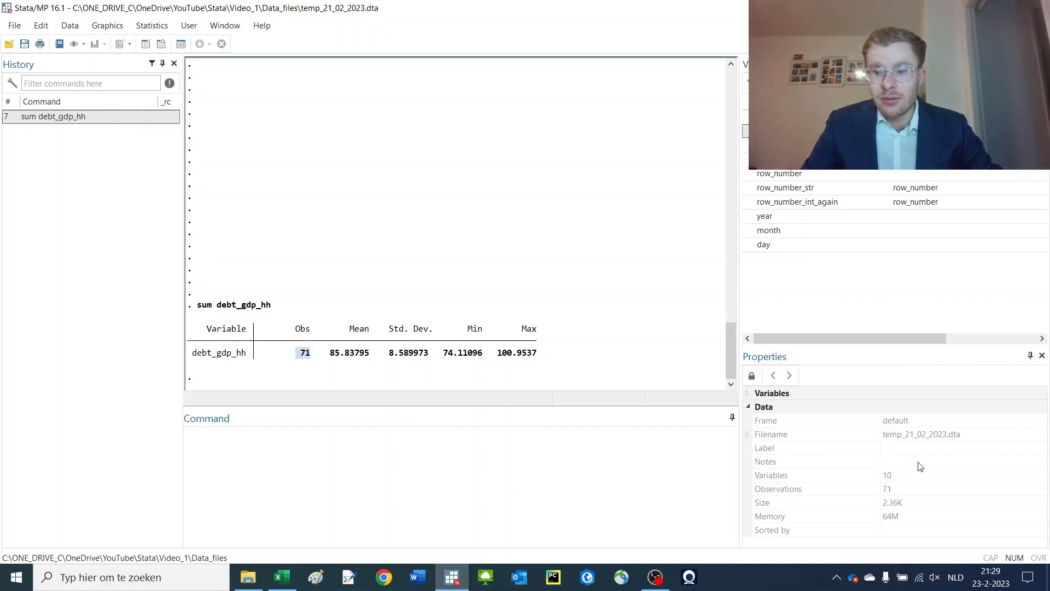
Summarize debt_gdp_hh together with hh_debt_ratio and hh_debt_ratio_higher_one in one command
click(910, 493)
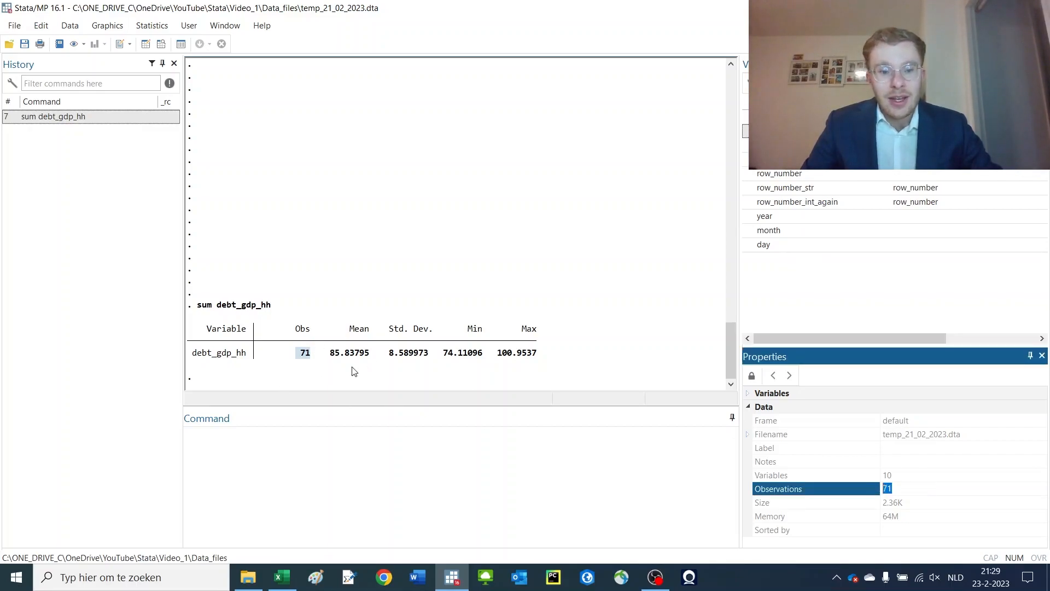
double_click(345, 353)
double_click(410, 352)
double_click(464, 353)
double_click(525, 352)
click(572, 353)
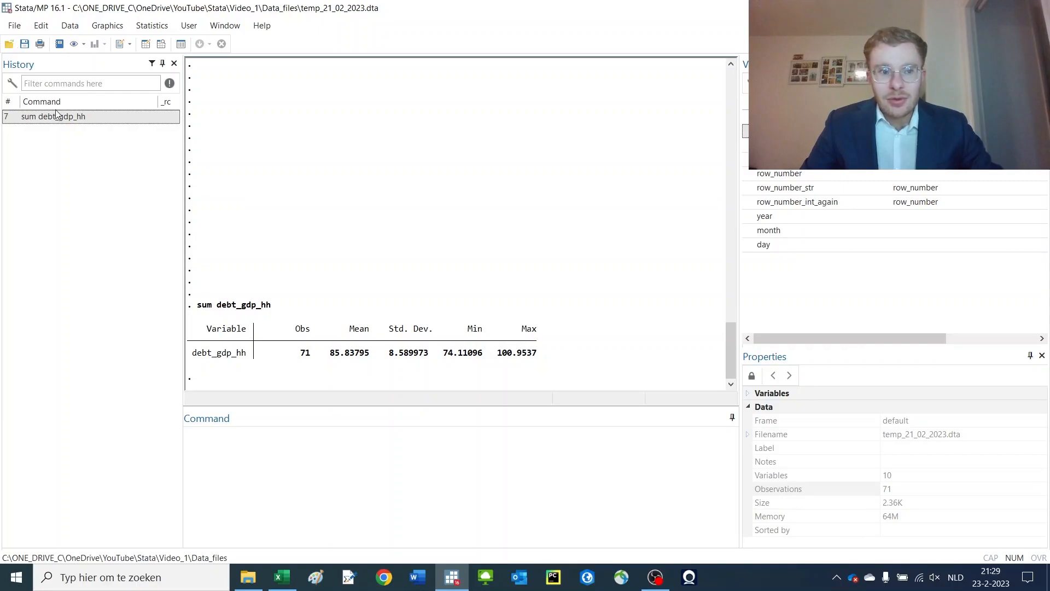
click(77, 117)
click(321, 440)
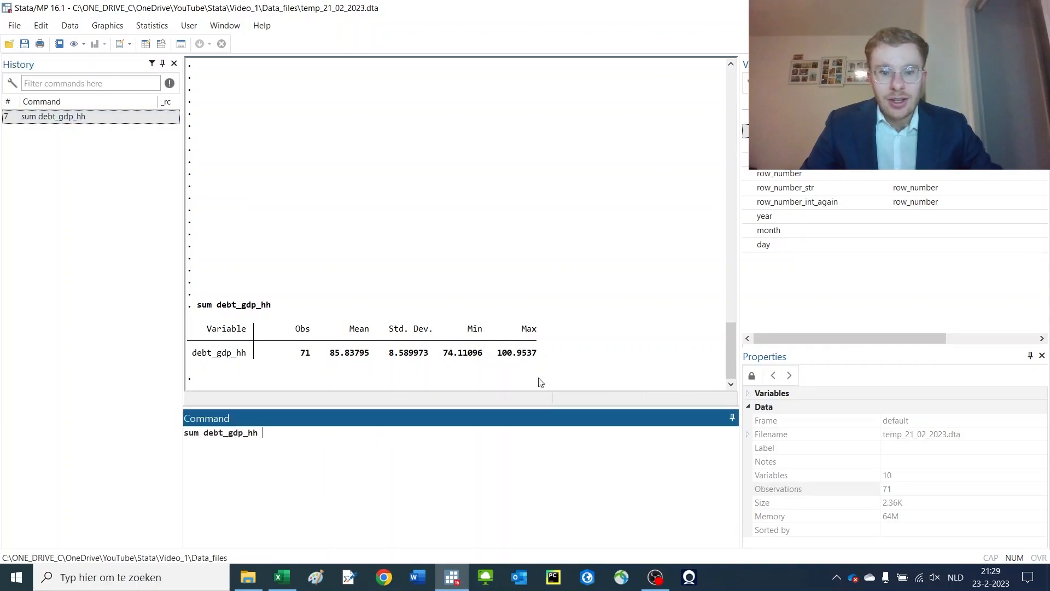
double_click(782, 146)
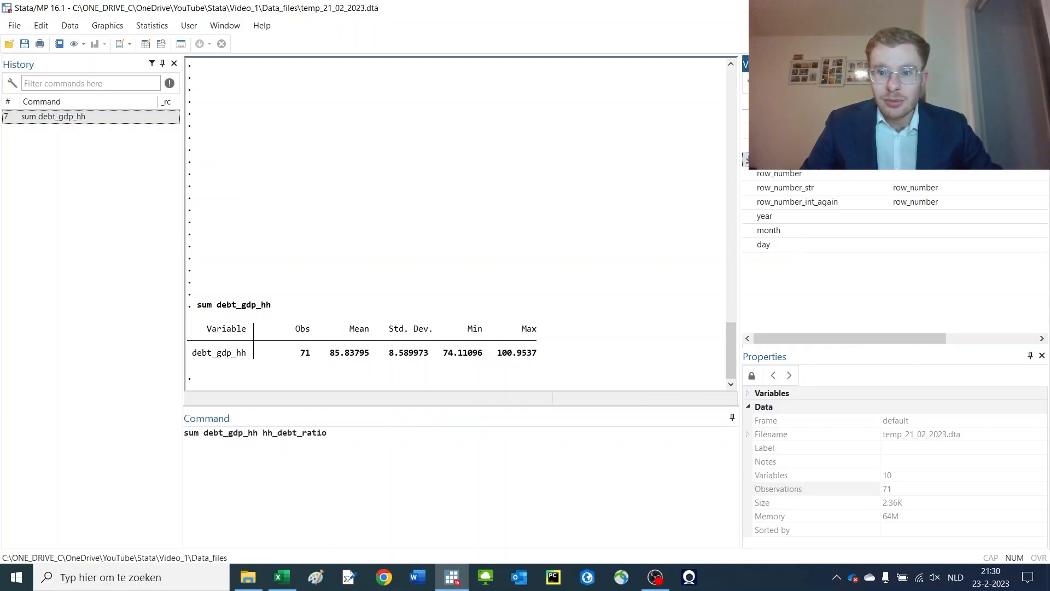
double_click(782, 160)
key(Return)
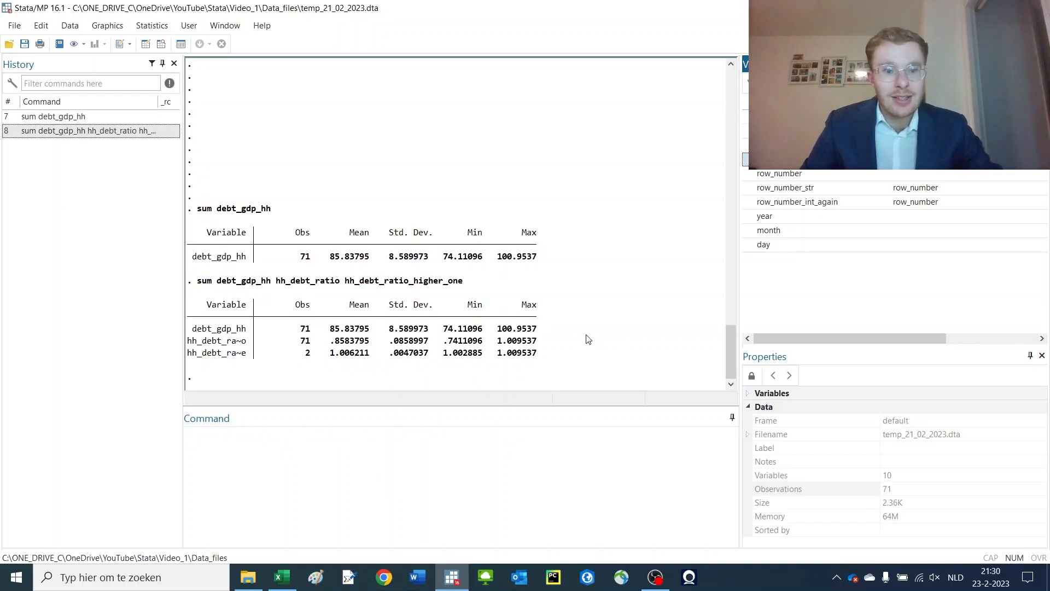
Run a detailed summary of debt_gdp_hh with the d option
drag(343, 284, 472, 283)
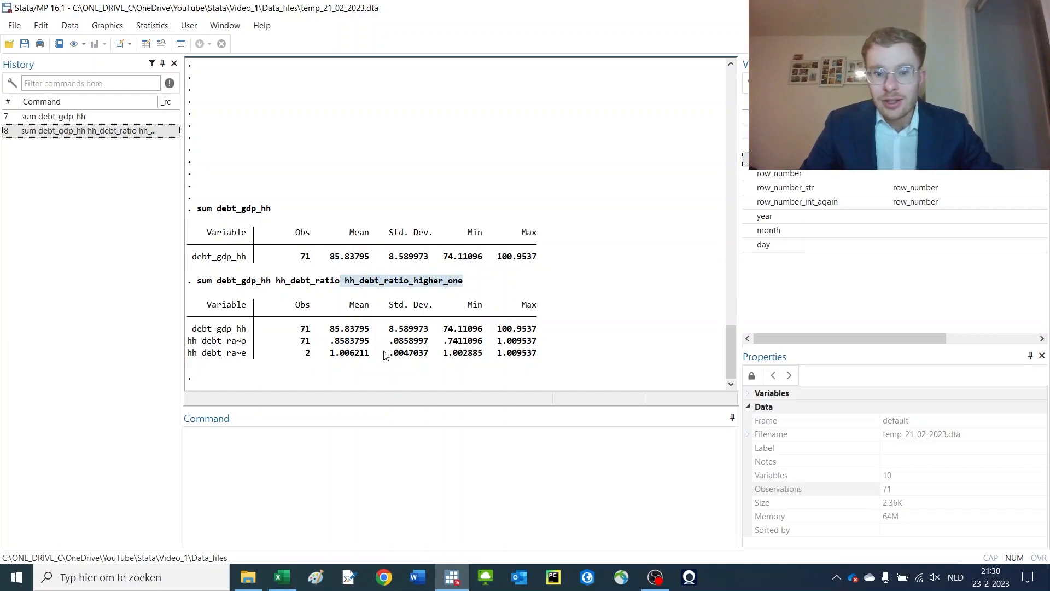
drag(331, 353, 297, 353)
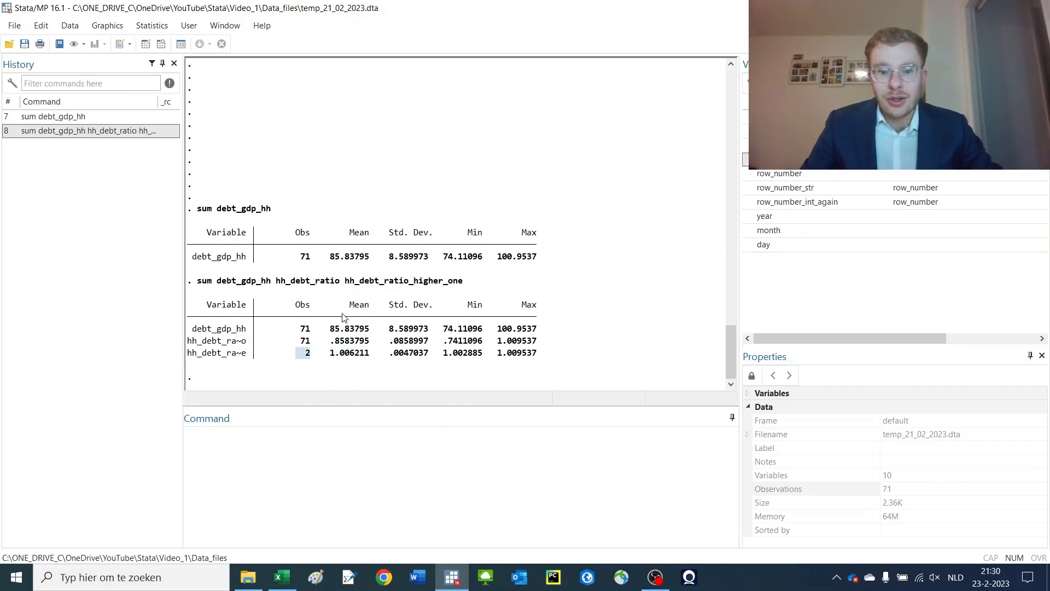
click(76, 117)
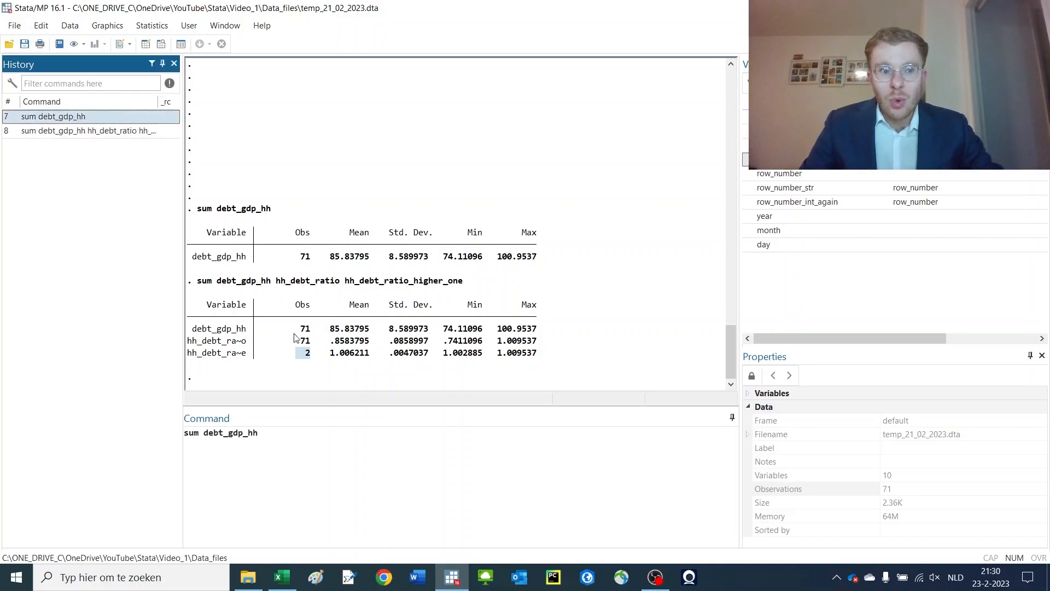
click(387, 492)
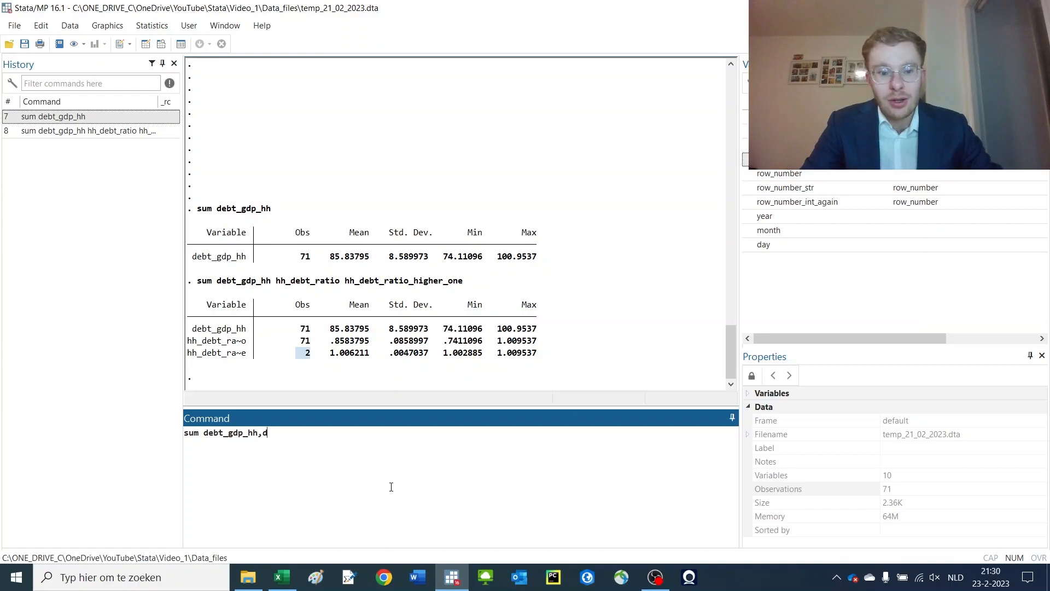
text(,d)
key(Return)
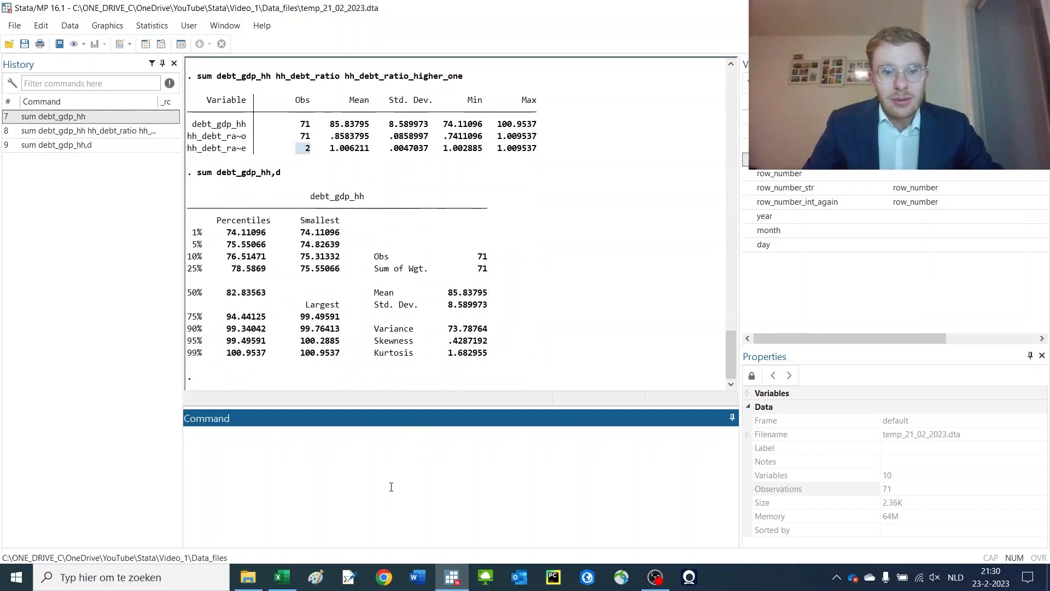
Examine the percentiles, smallest and largest values, mean, variance, skewness and kurtosis in the detailed summary
drag(316, 193, 502, 354)
click(502, 354)
drag(242, 235, 247, 350)
drag(238, 296, 261, 291)
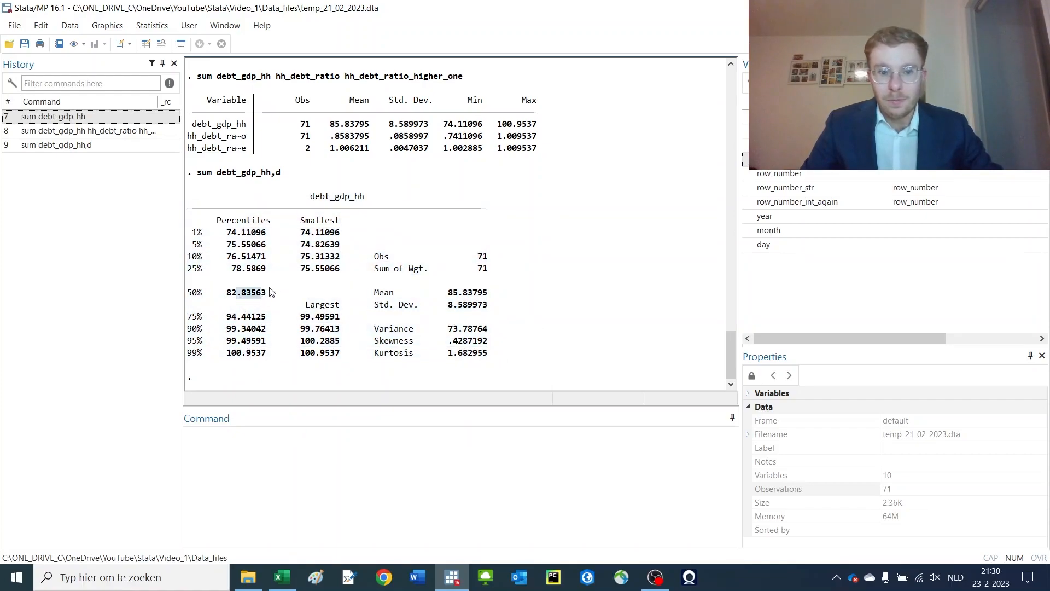
click(446, 255)
drag(411, 298, 446, 344)
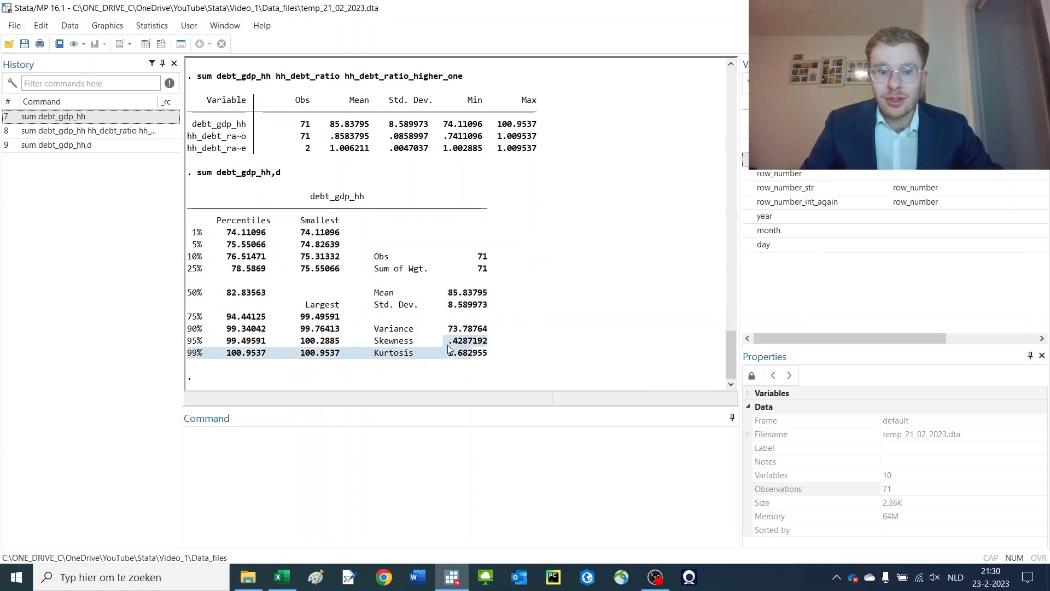
click(527, 359)
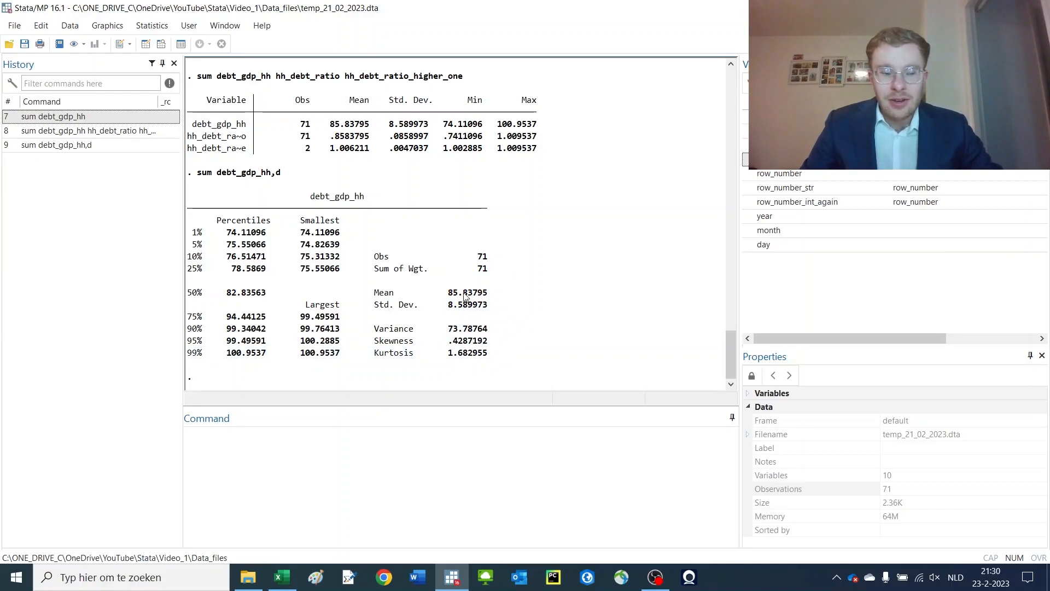
Summarize debt_gdp_hh together with row_number_str
click(101, 121)
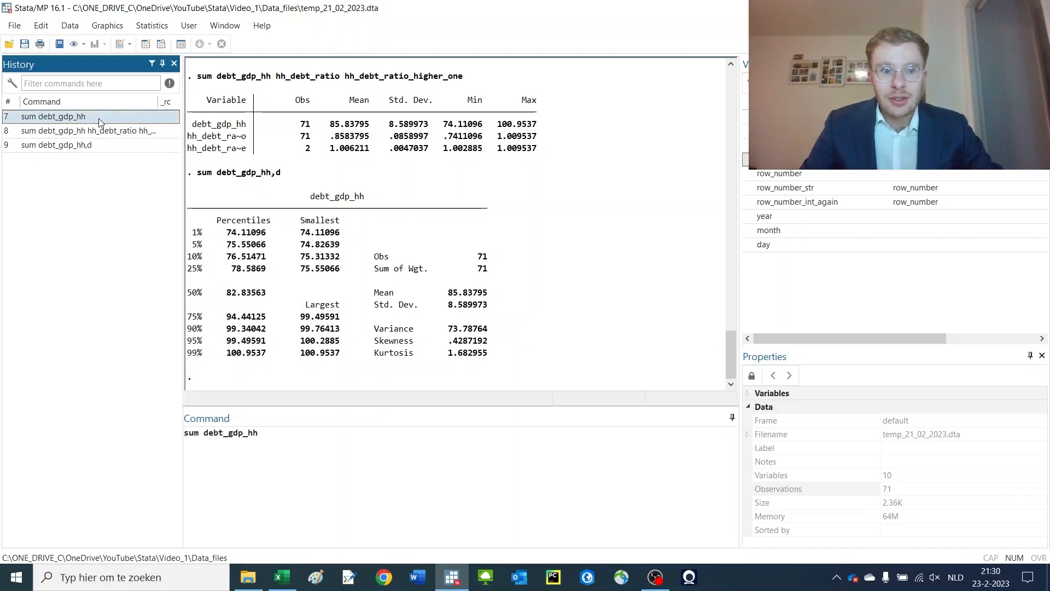
click(326, 487)
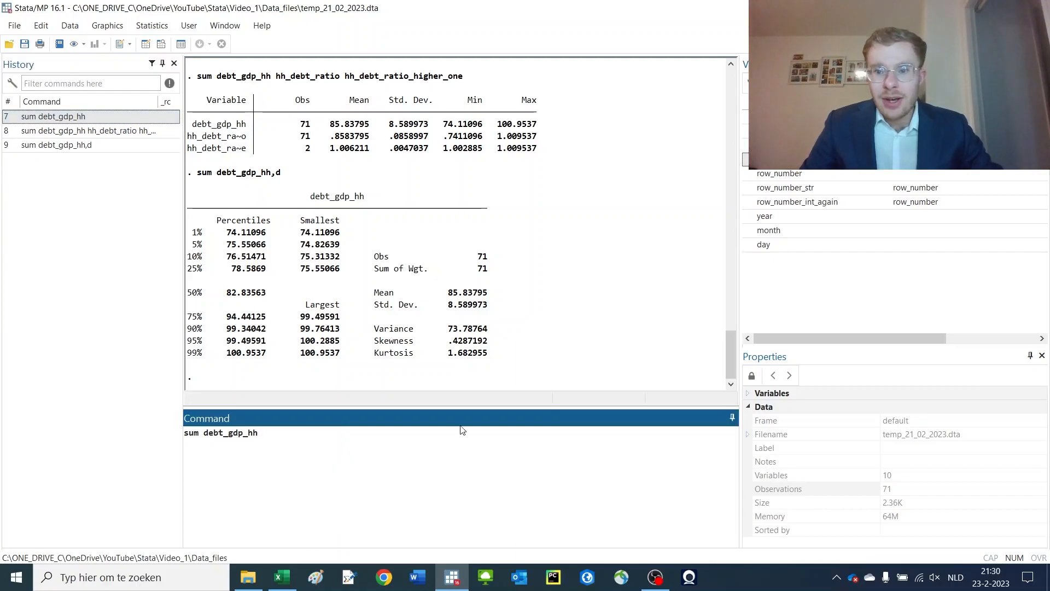
double_click(818, 188)
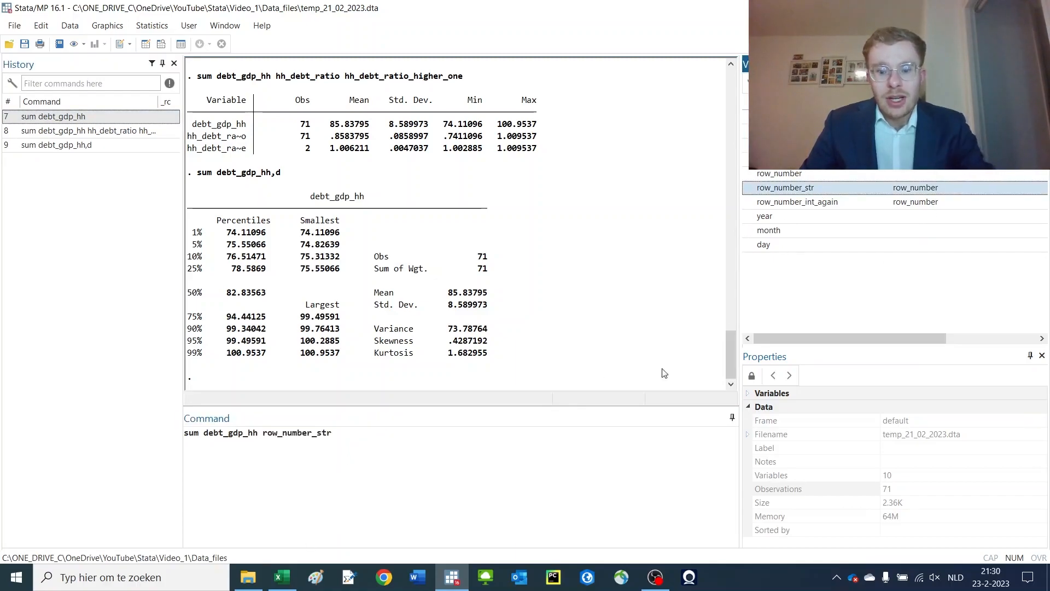
key(Return)
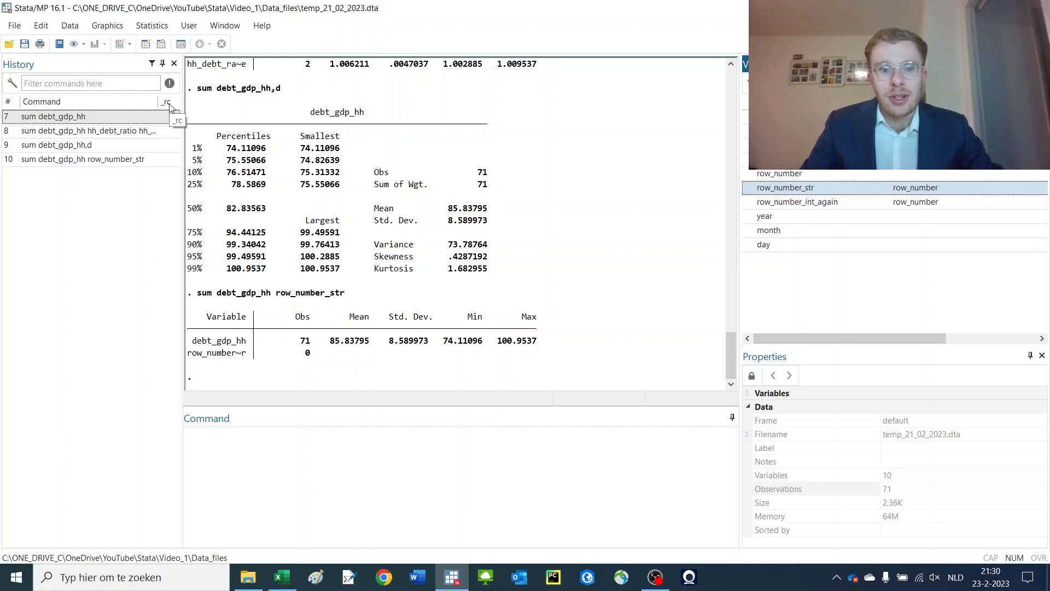
Summarize debt_gdp_hh only for observations where debt_gdp_hh>100
drag(187, 353, 332, 363)
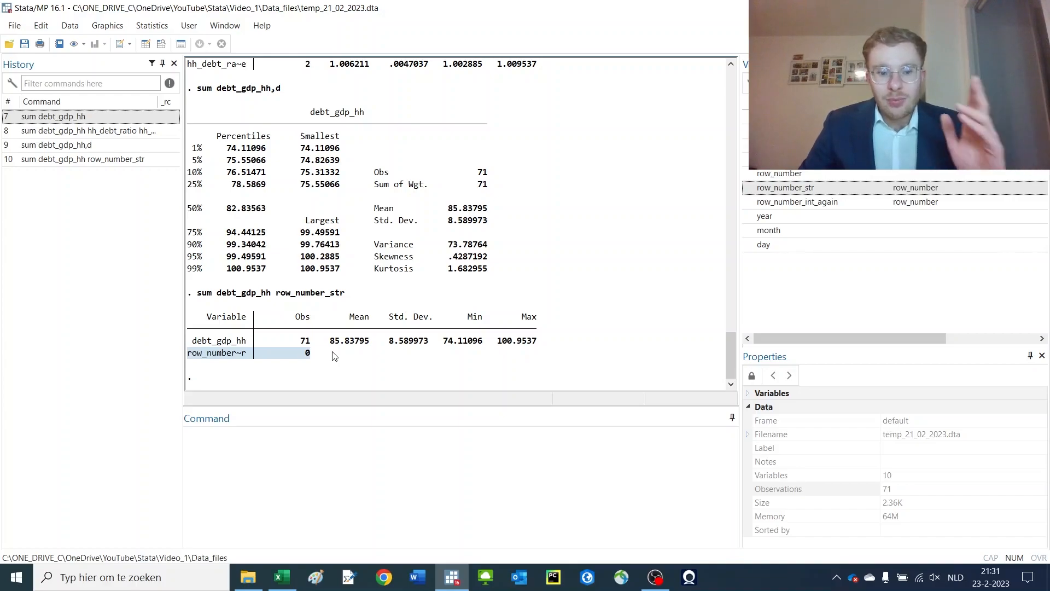
drag(270, 293, 220, 297)
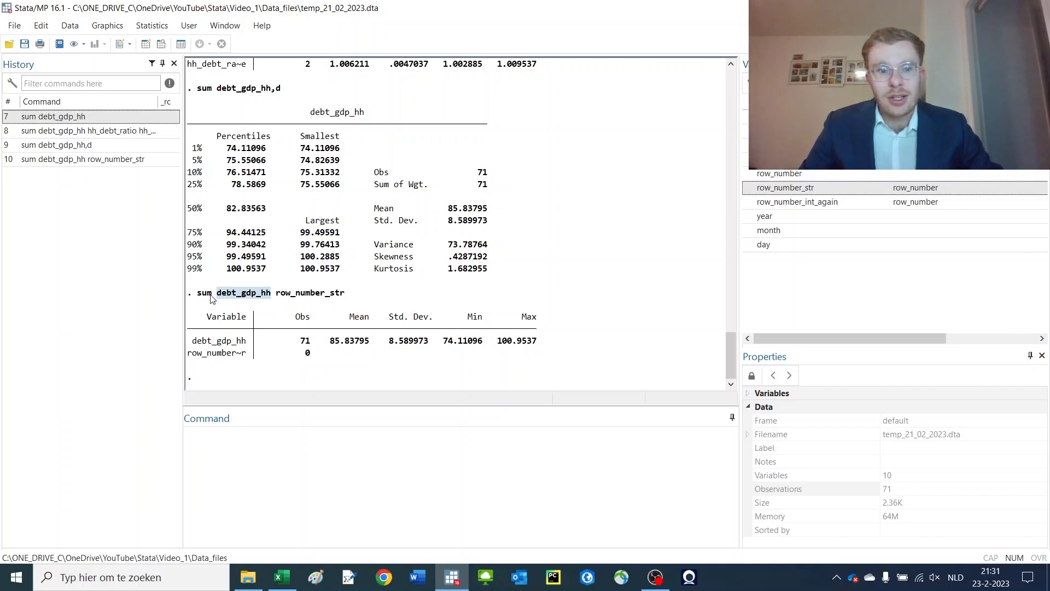
click(64, 118)
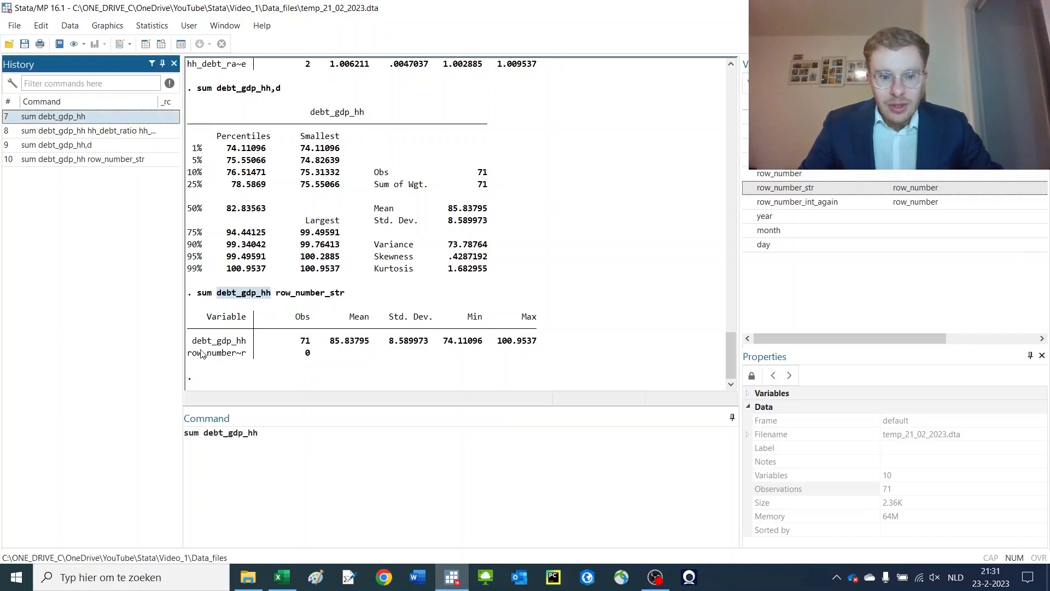
scroll(354, 349, up, 6)
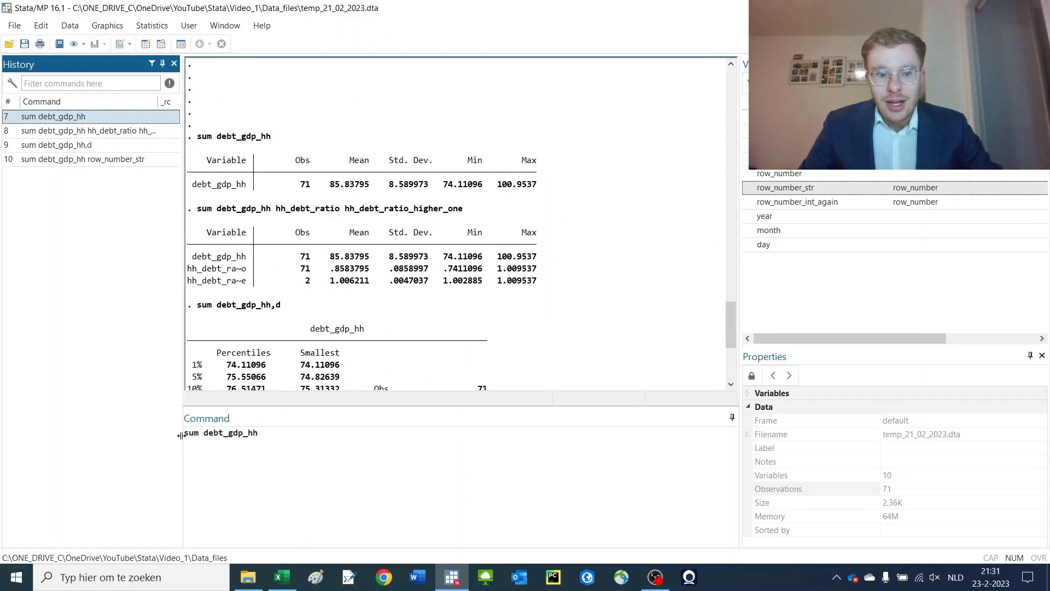
click(285, 435)
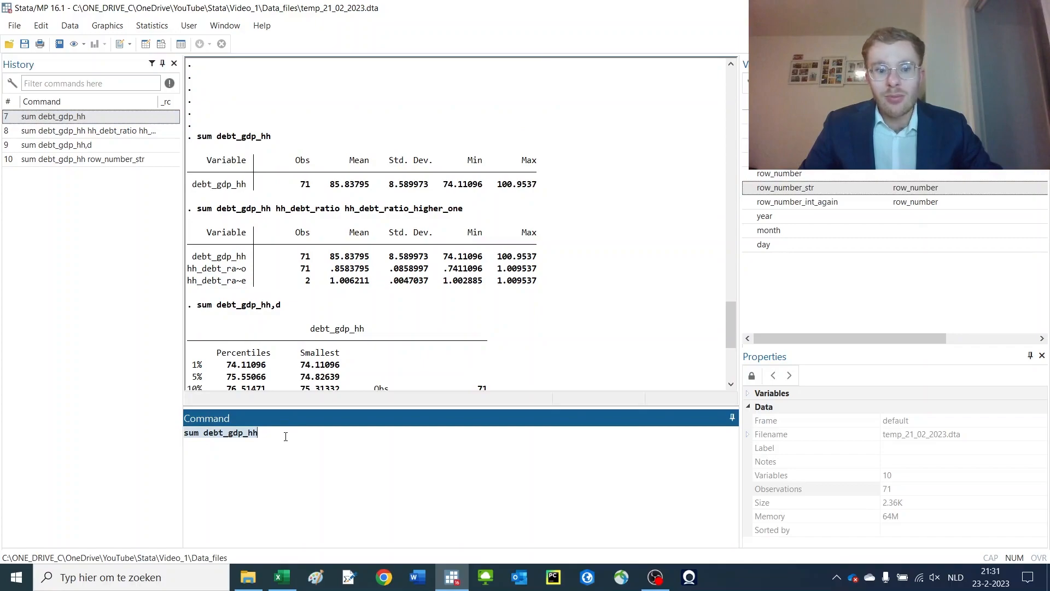
click(265, 432)
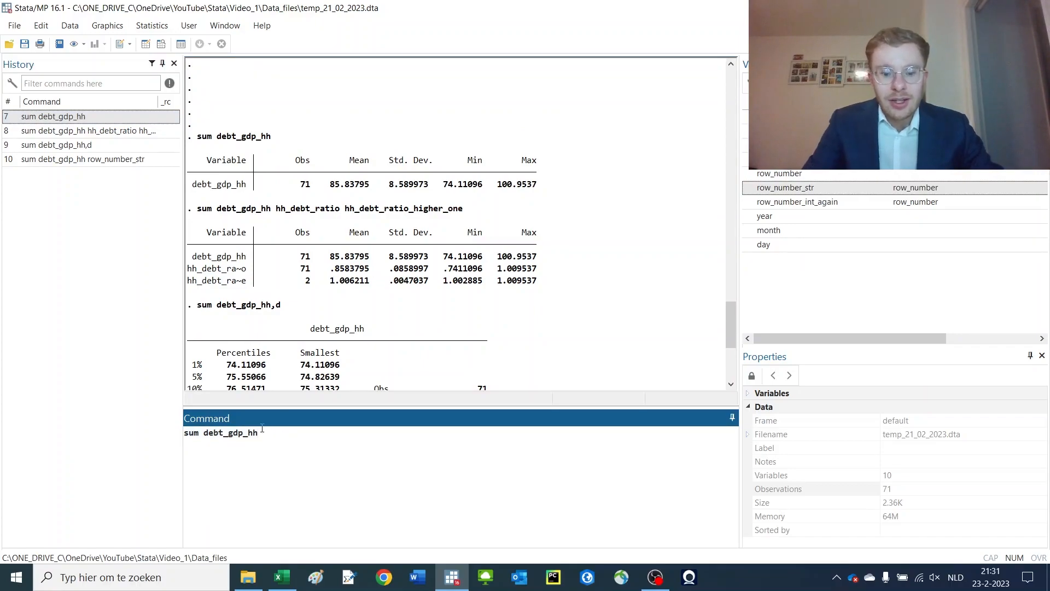
text(if)
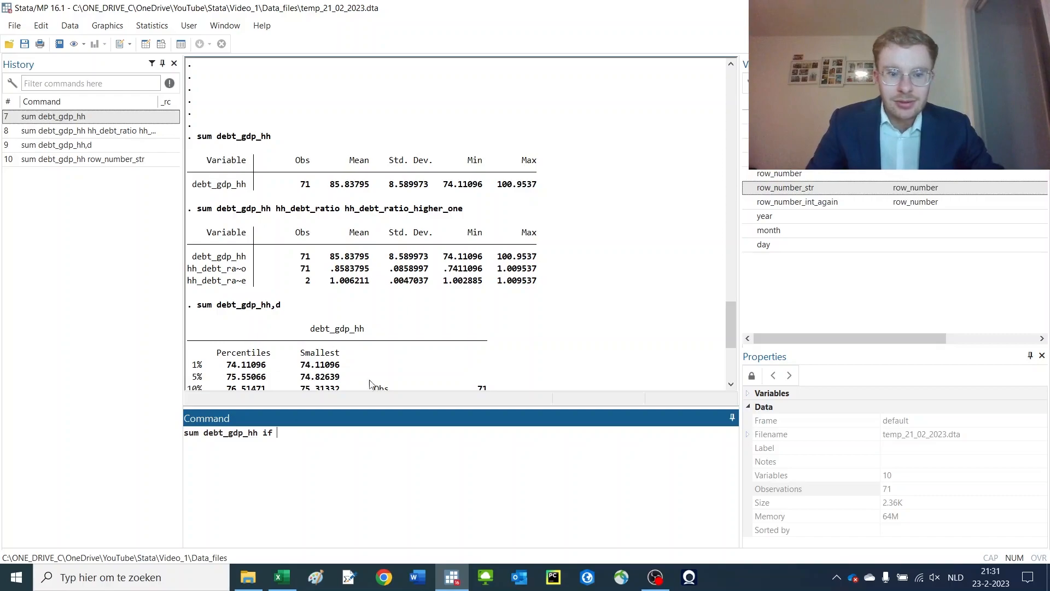
double_click(776, 131)
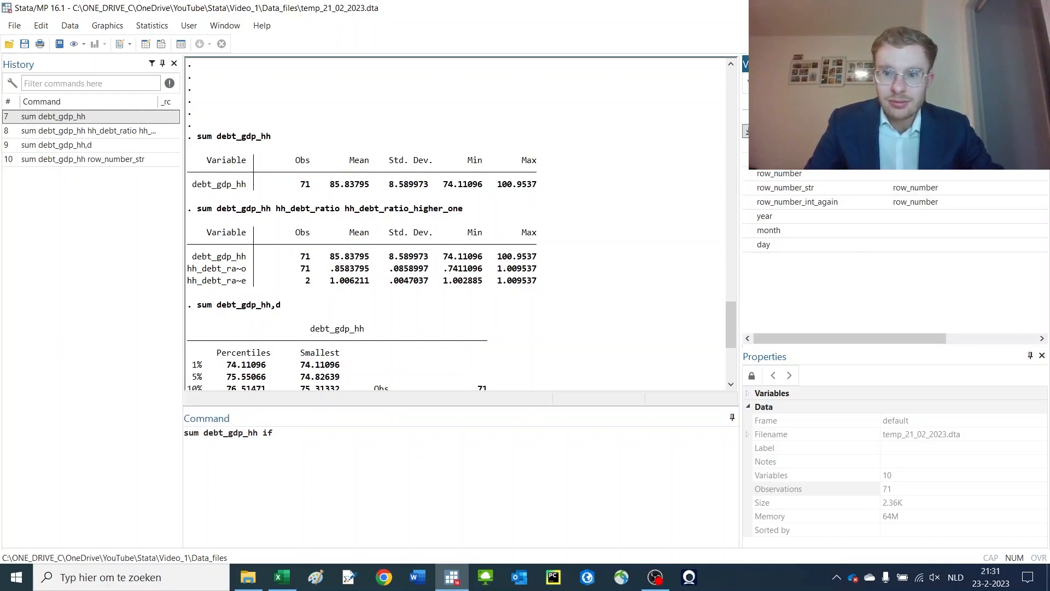
click(519, 455)
text(>100)
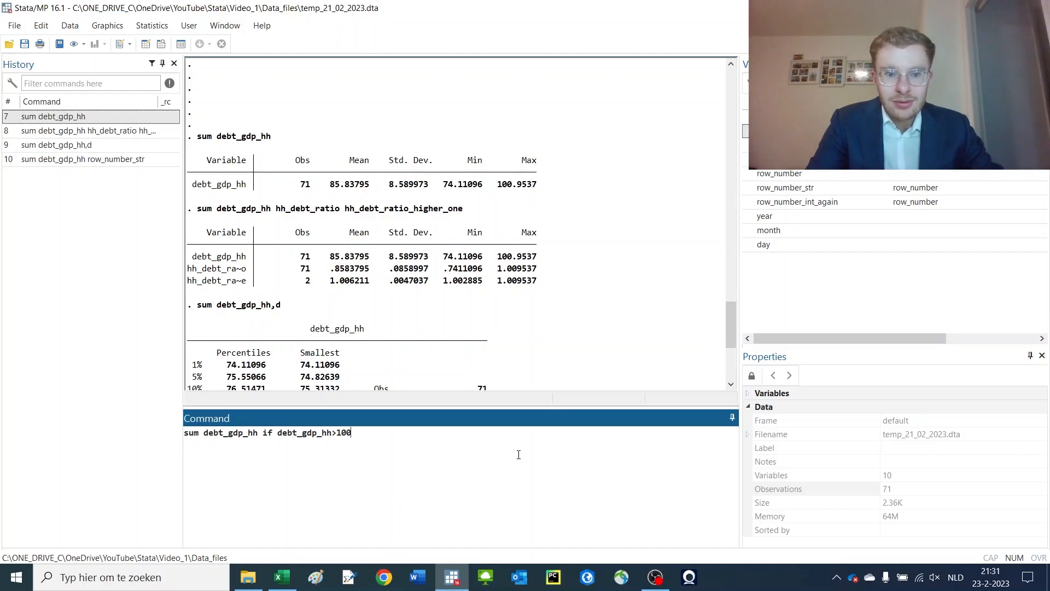
key(Return)
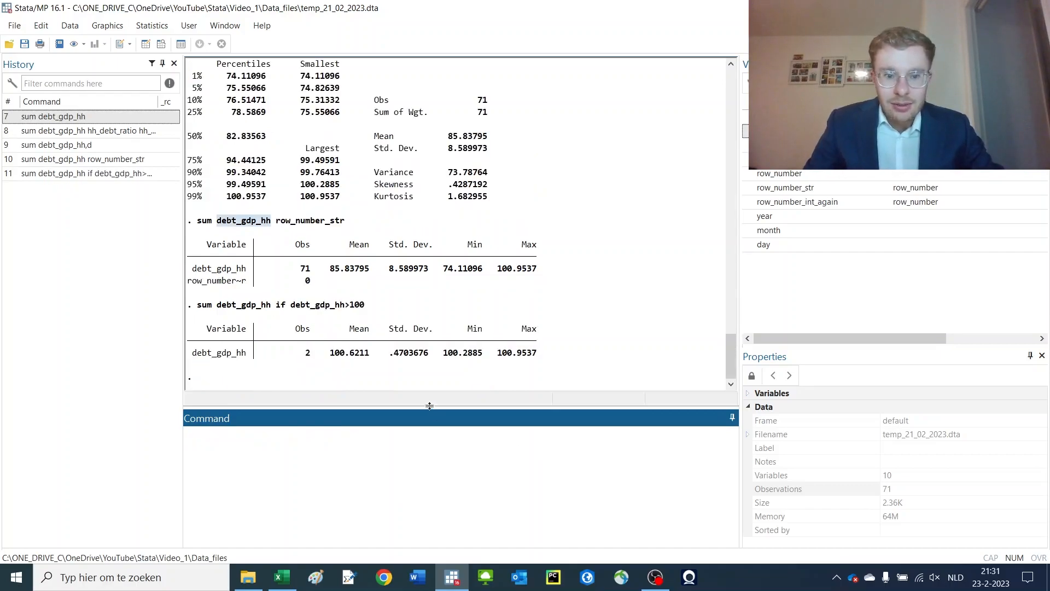
Rerun the detailed summary of debt_gdp_hh from the command history
double_click(307, 353)
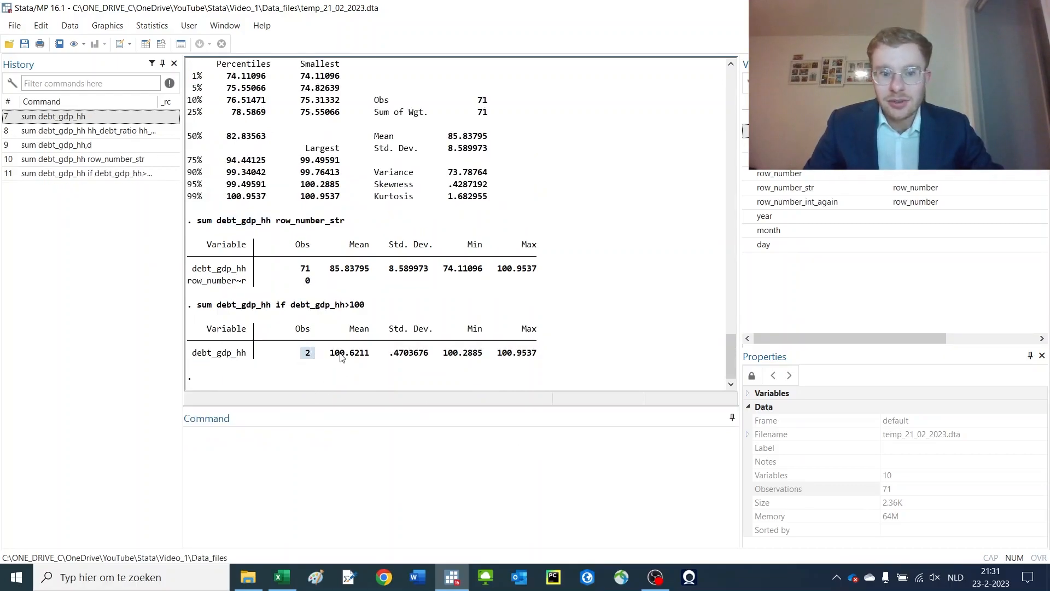
drag(331, 354, 442, 355)
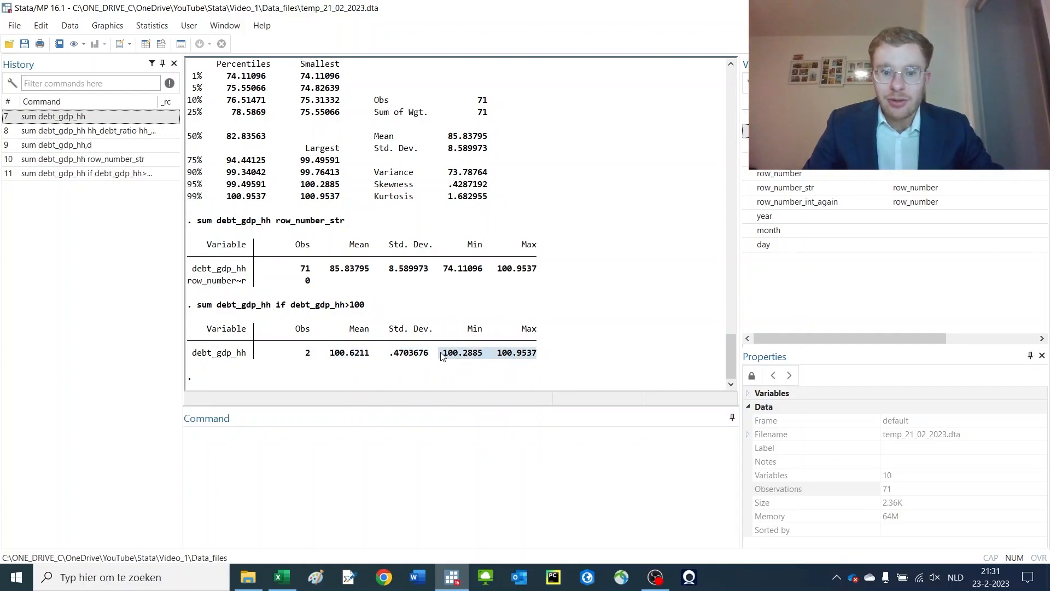
scroll(454, 334, up, 7)
drag(439, 244, 536, 242)
scroll(531, 248, down, 7)
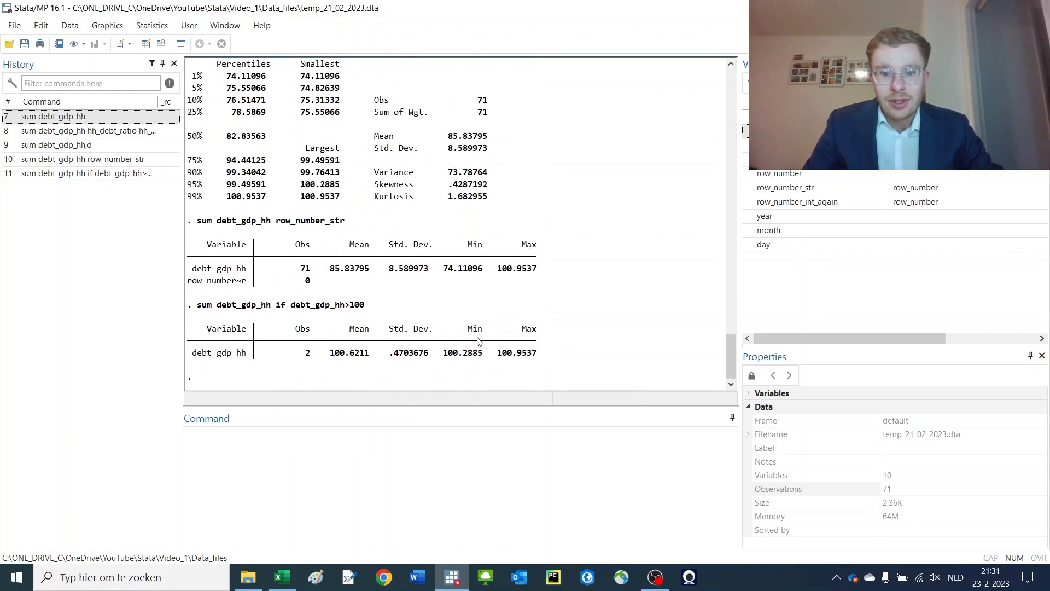
drag(291, 359, 517, 365)
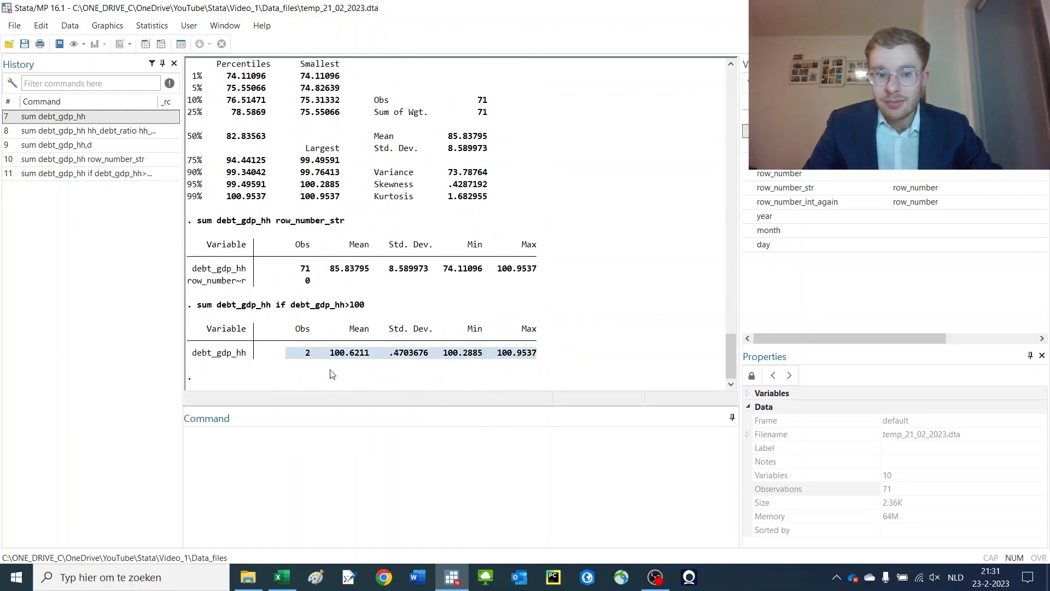
double_click(80, 146)
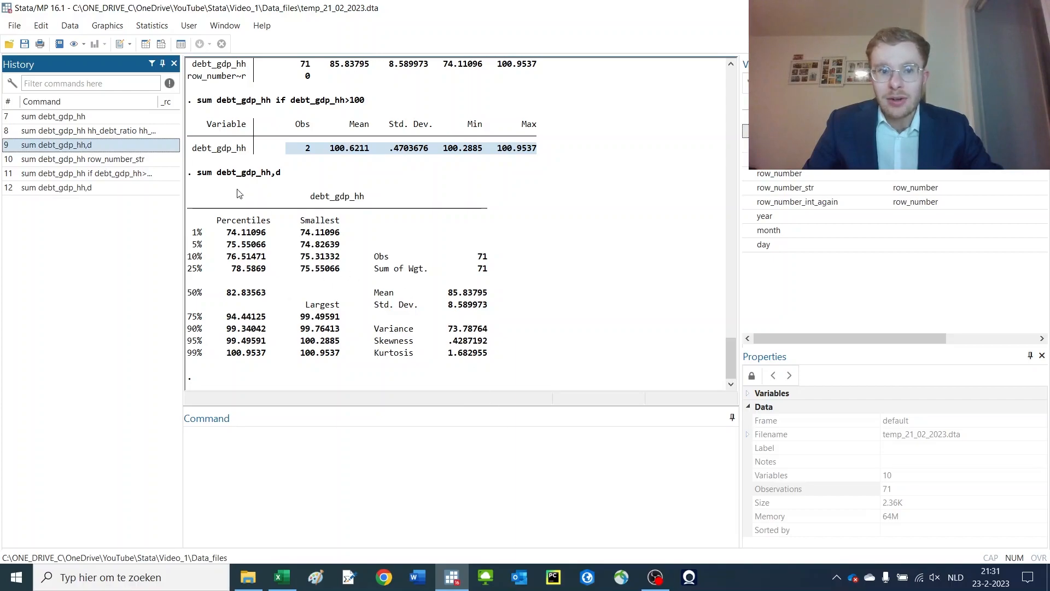
Rerun the summary of debt_gdp_hh without the d option
drag(220, 180, 268, 176)
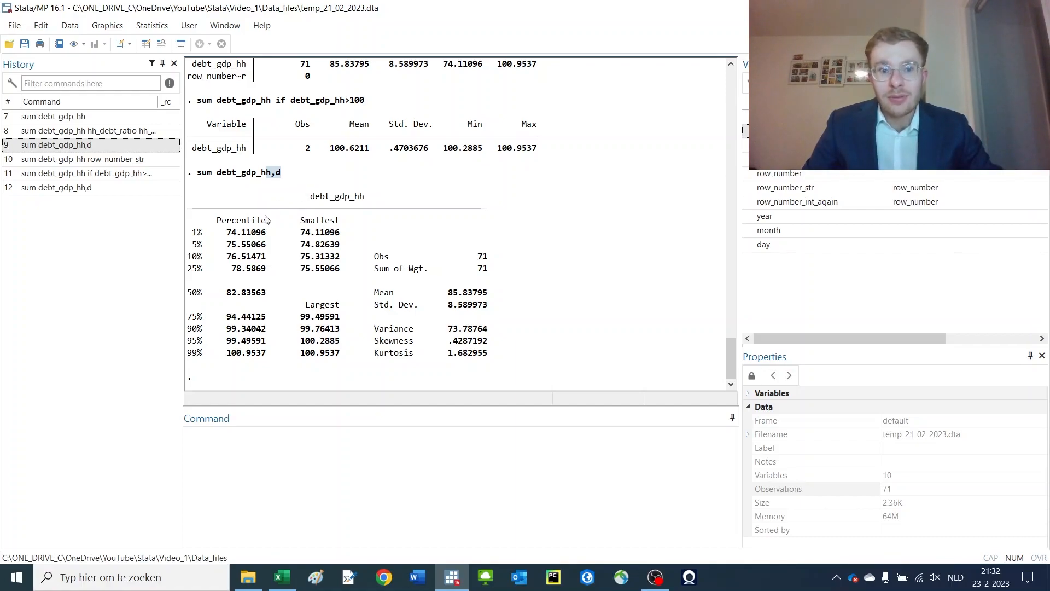
click(88, 188)
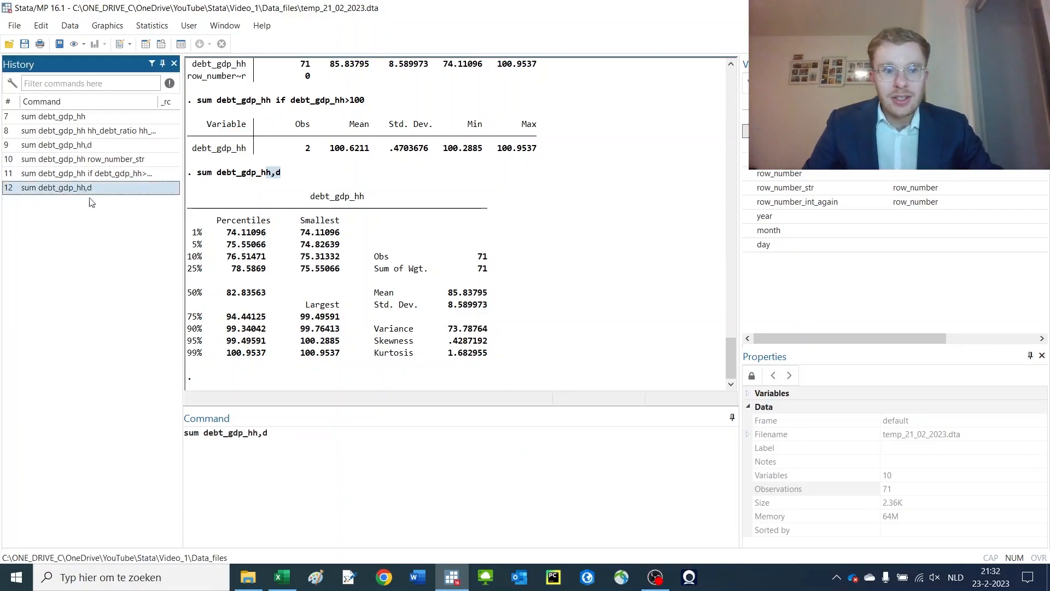
click(302, 460)
key(BackSpace)
key(BackSpace)
key(Return)
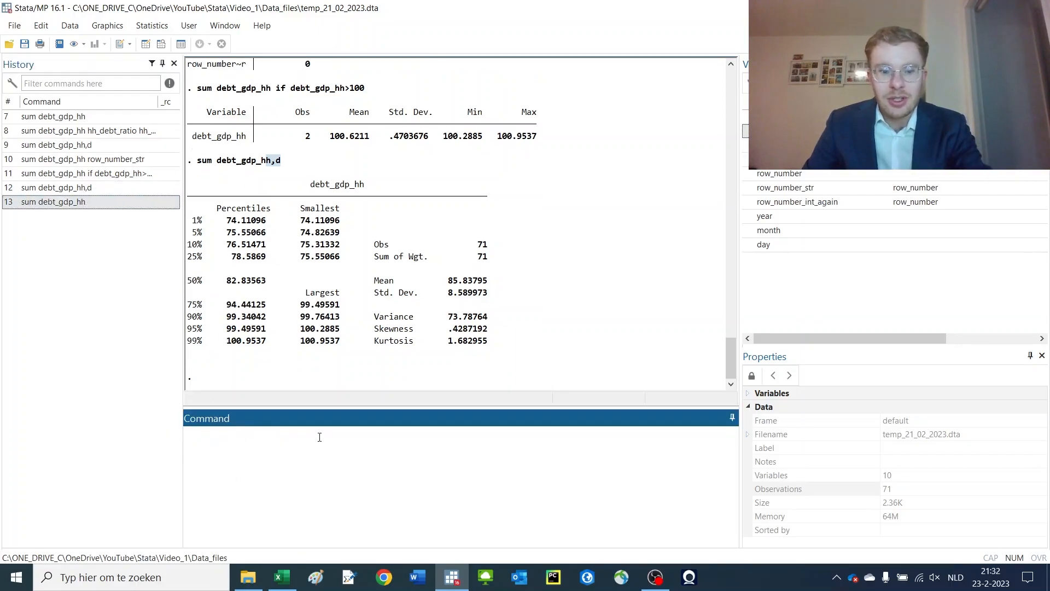
Generate a new variable mean_ratio equal to the stored result r(mean) from the last summary
text(gen)
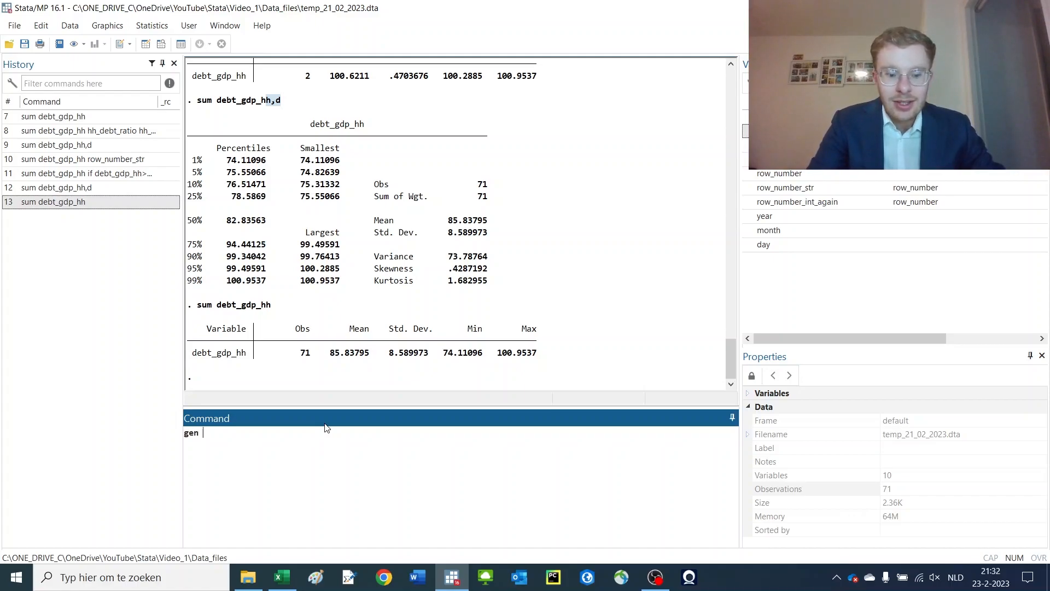
text( mean_ratio =)
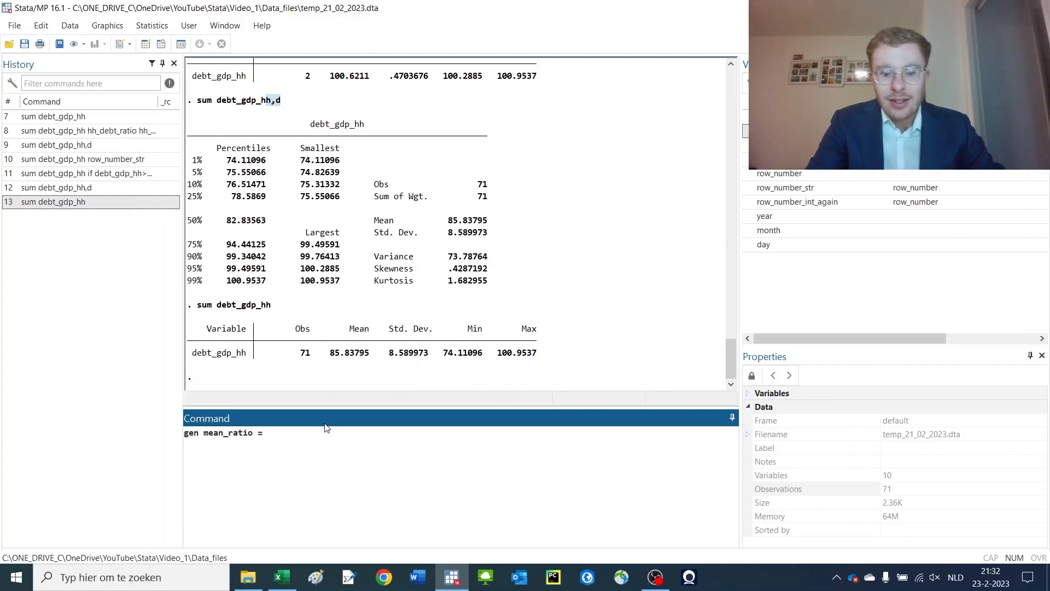
text(r9m)
key(BackSpace)
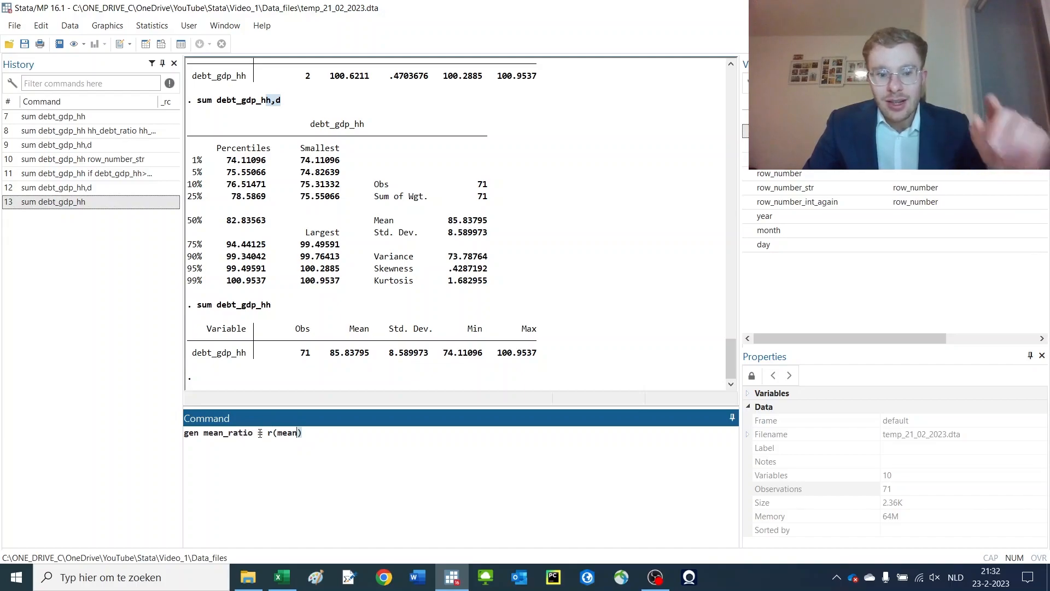
drag(194, 308, 273, 306)
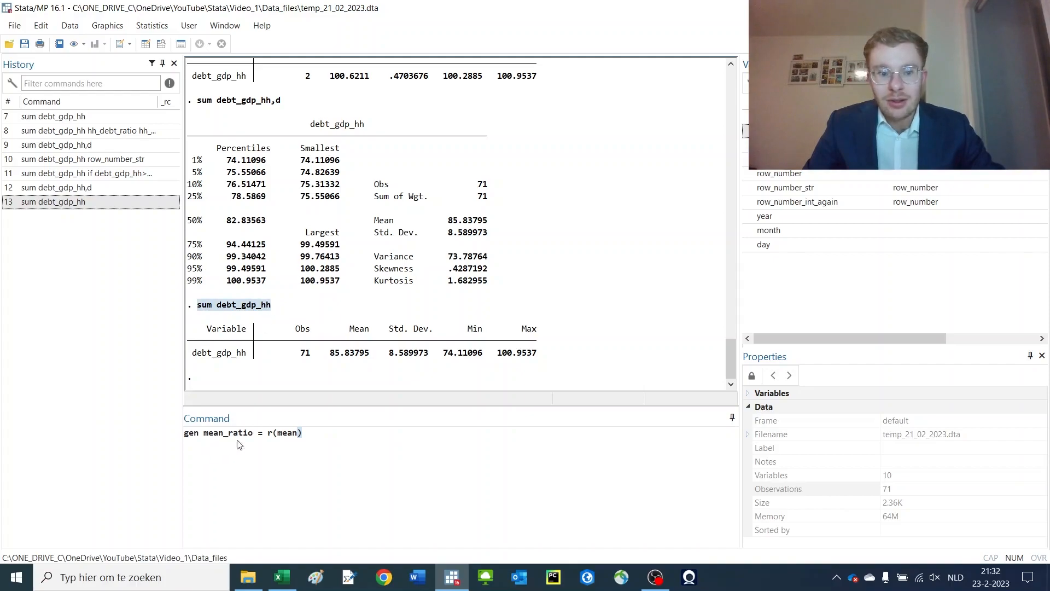
click(343, 434)
key(Return)
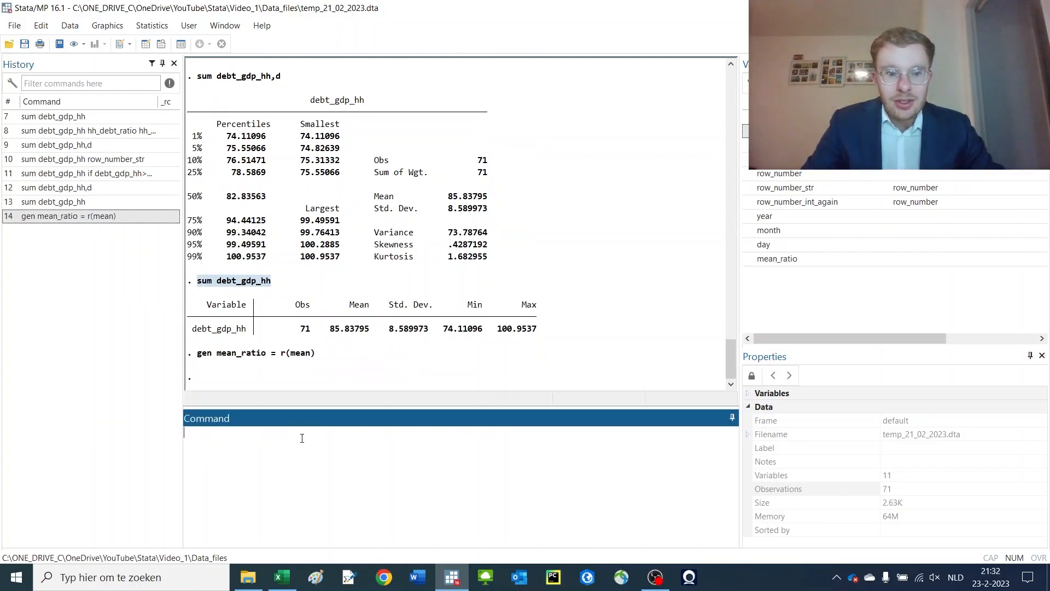
Summarize mean_ratio and compare its mean with the mean of debt_gdp_hh in the earlier summary
text(sum rmean_ratio)
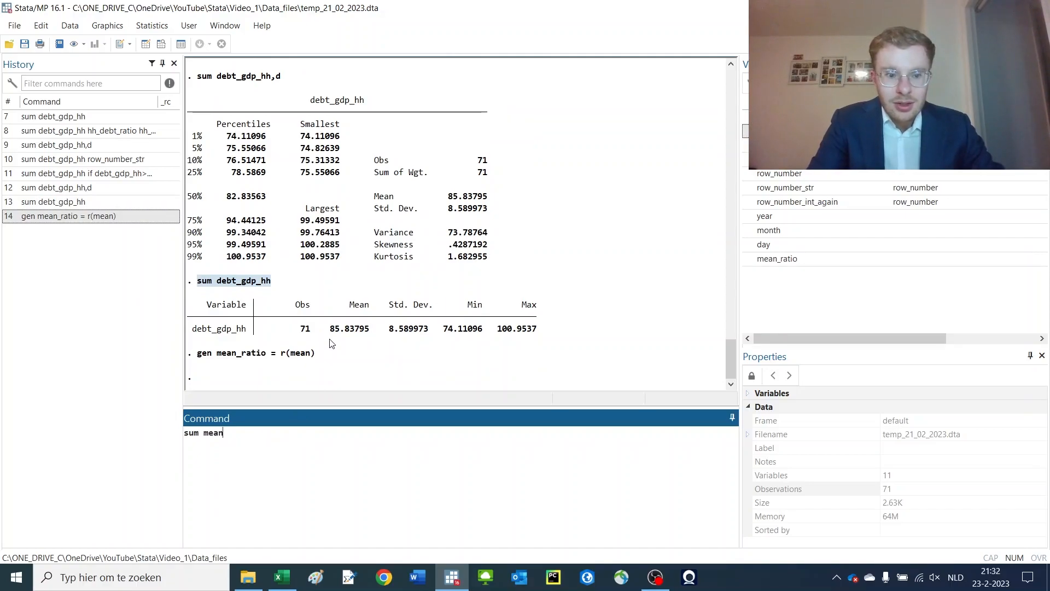
key(Return)
drag(340, 352, 414, 353)
drag(366, 253, 325, 259)
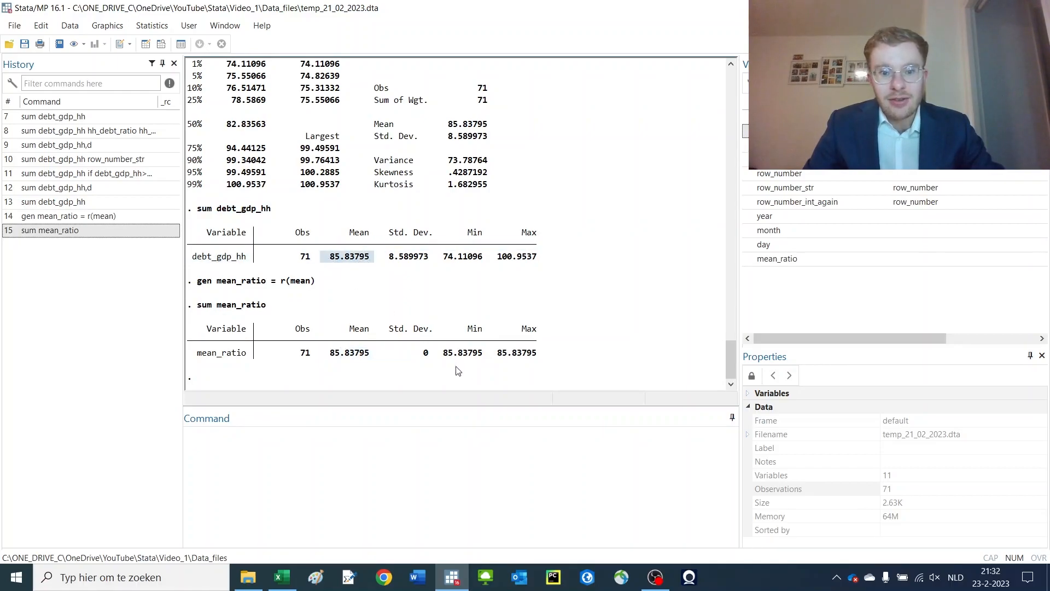
drag(407, 357, 426, 361)
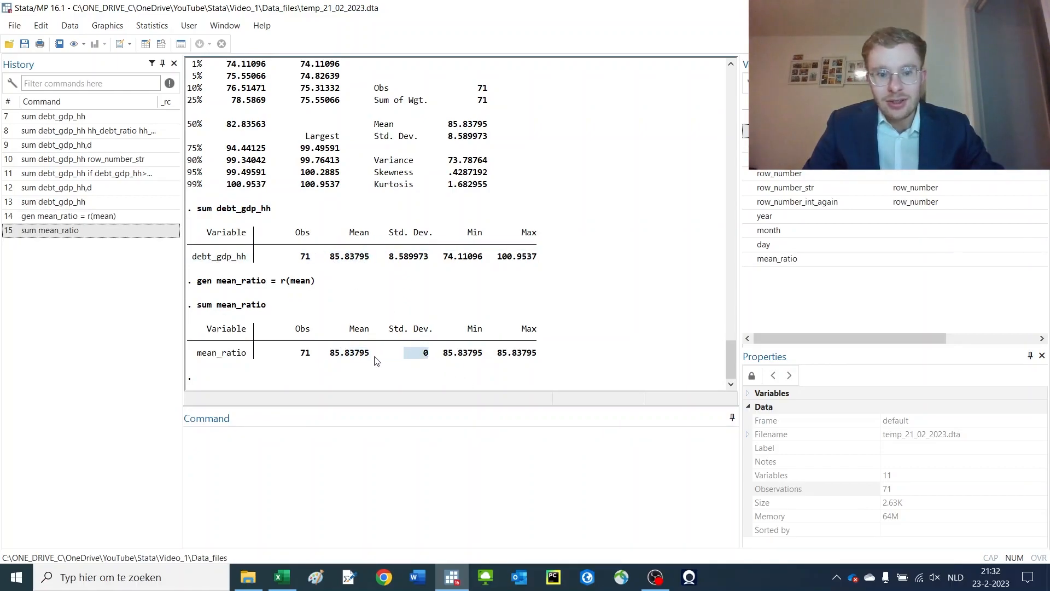
click(353, 319)
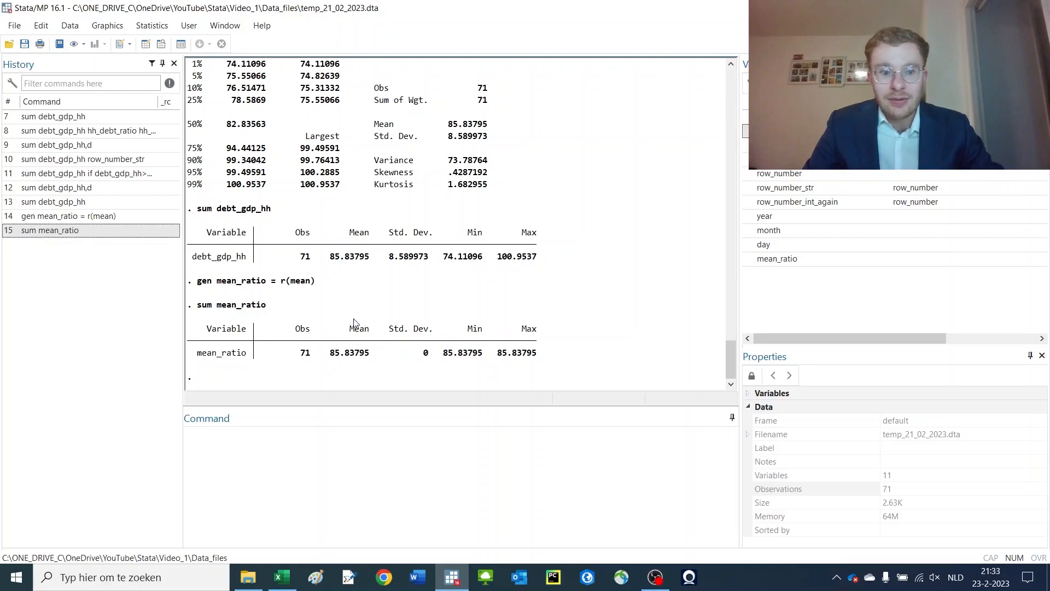
Reuse the mean_ratio command to generate a new variable median_ratio equal to r(median)
click(88, 217)
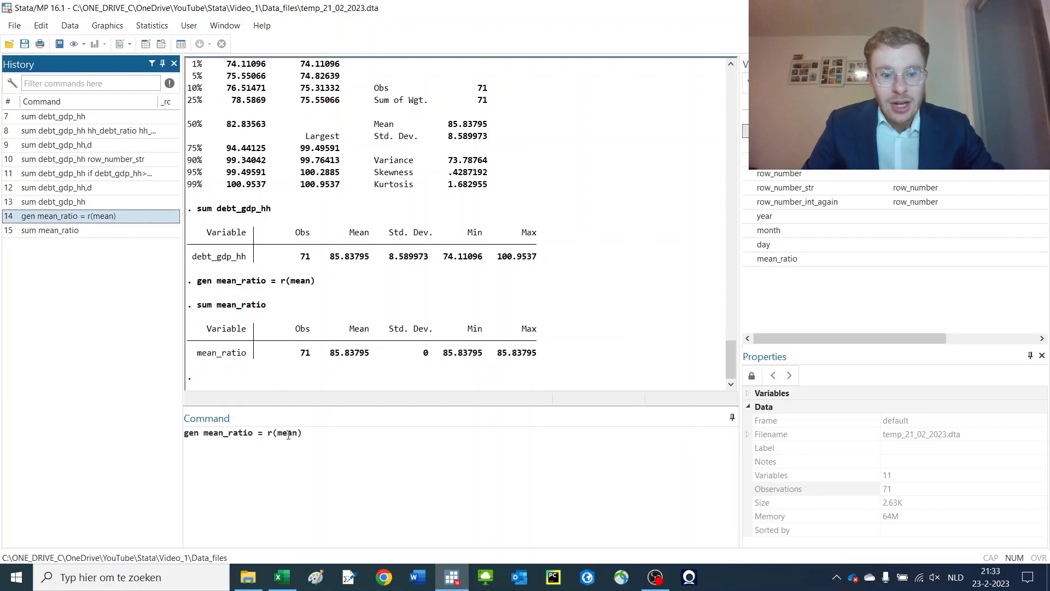
drag(297, 433, 281, 432)
text(median)
key(Return)
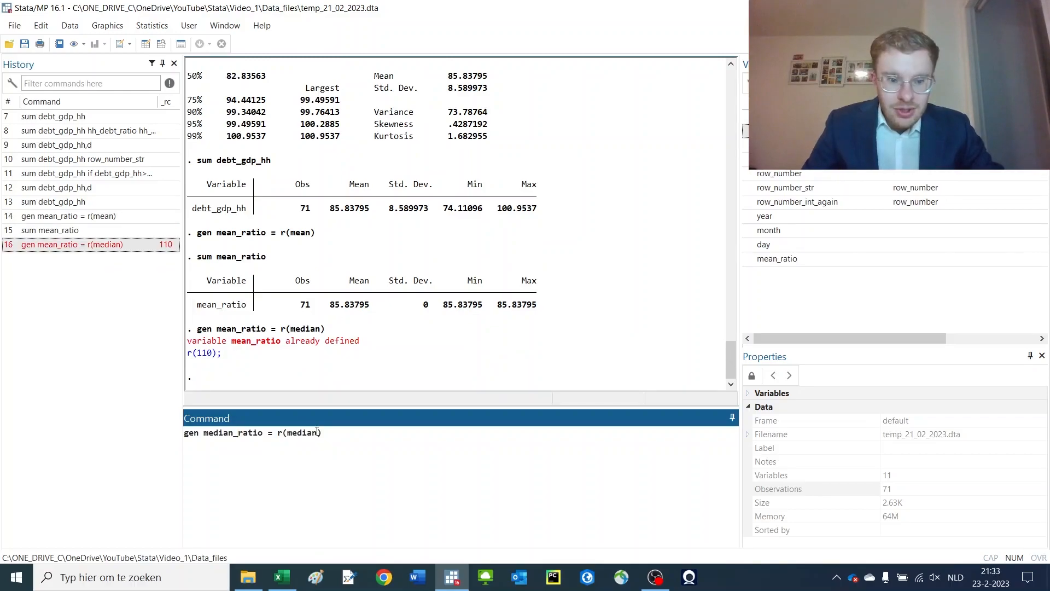
drag(317, 434, 306, 433)
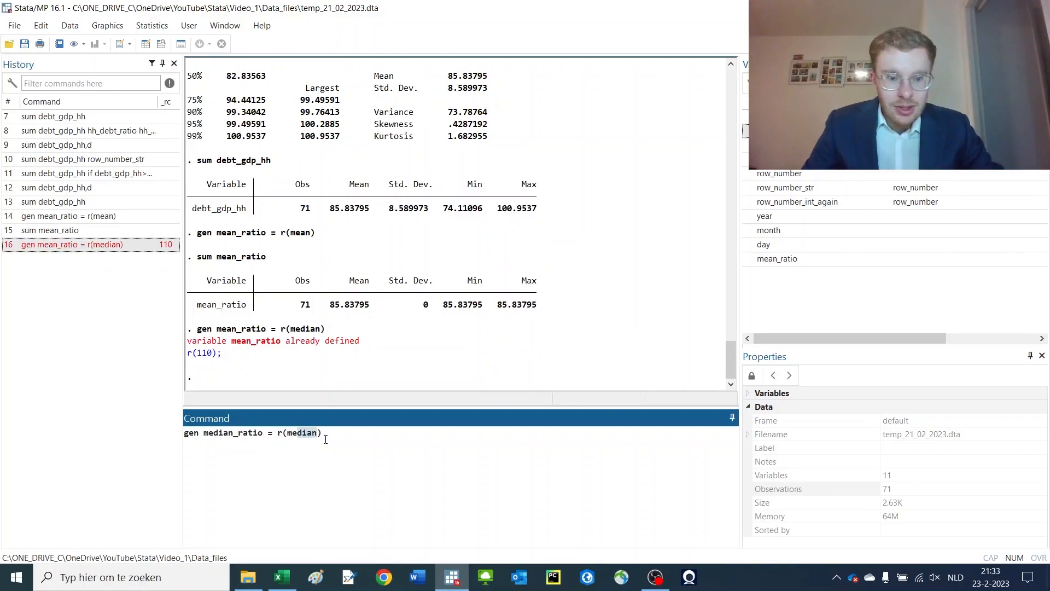
key(Return)
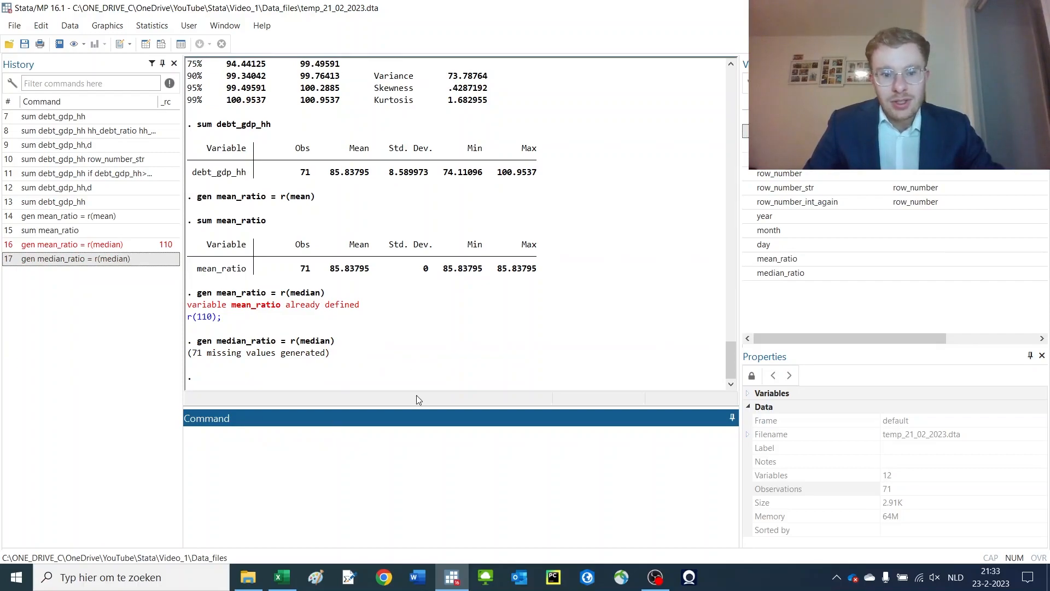
Rerun the detailed summary of debt_gdp_hh from the command history
drag(292, 344, 302, 346)
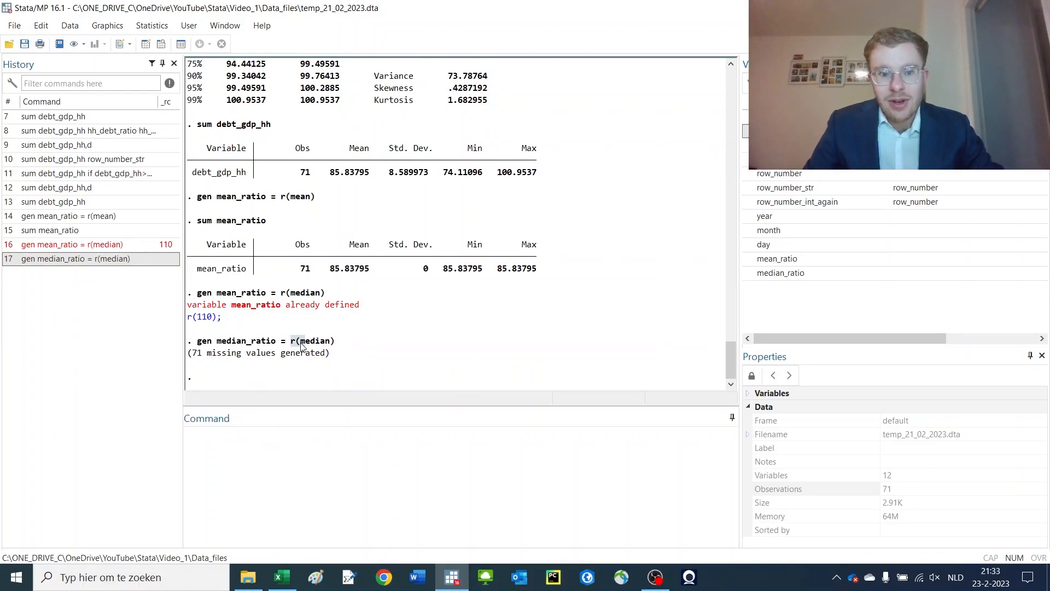
click(102, 190)
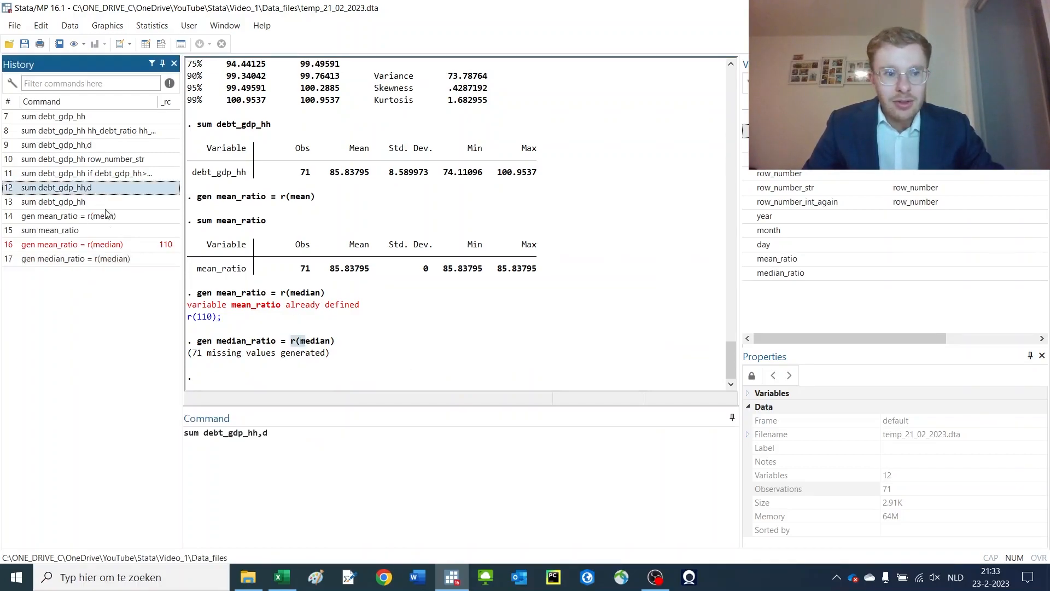
click(304, 453)
key(Return)
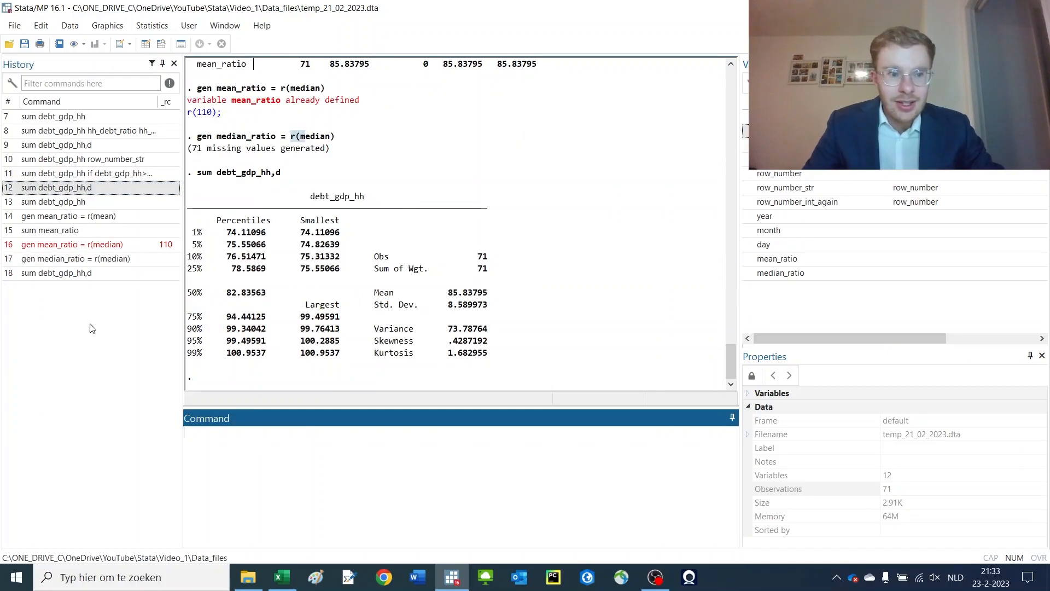
Reuse the median_ratio command to generate median_ratio2 equal to r(median) after the detailed summary
click(63, 259)
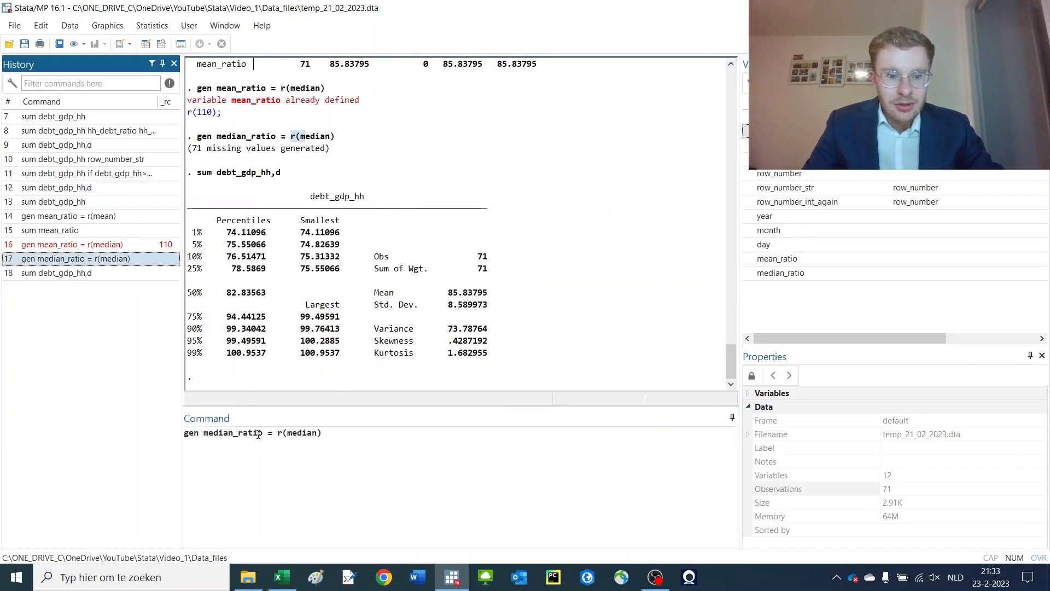
click(261, 433)
text(2)
key(Return)
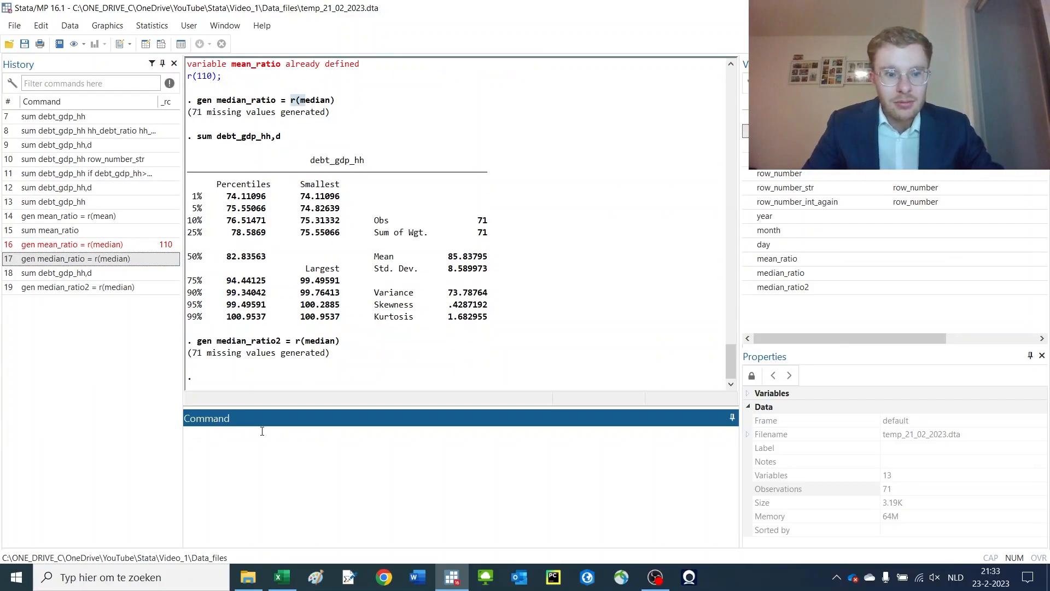
Generate median_rati3 equal to r(p50) and compare it with the 50% percentile in the detailed summary
scroll(281, 301, up, 2)
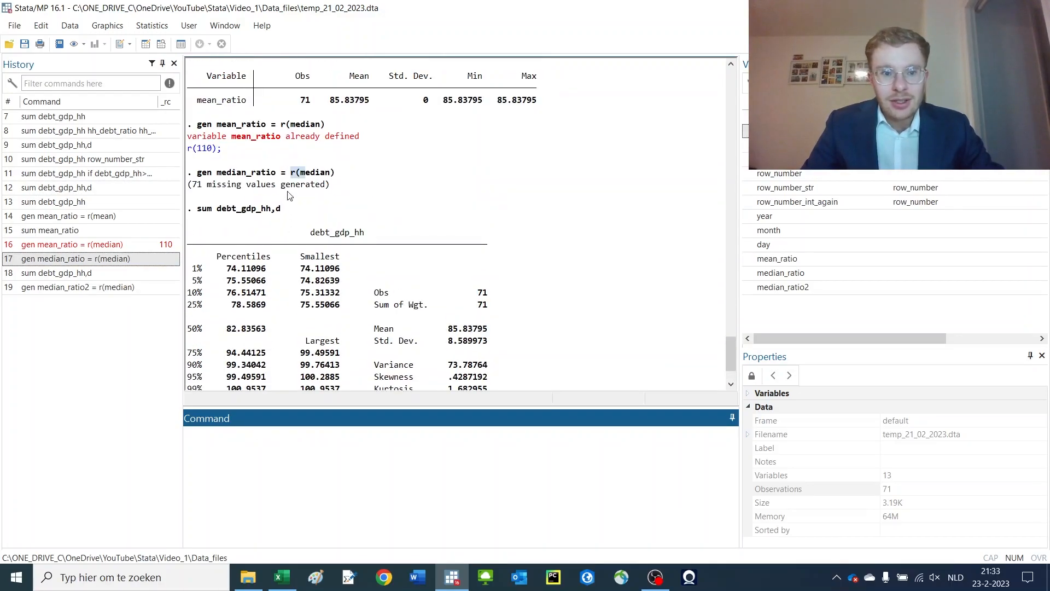
drag(227, 271, 263, 380)
drag(256, 219, 260, 223)
click(293, 419)
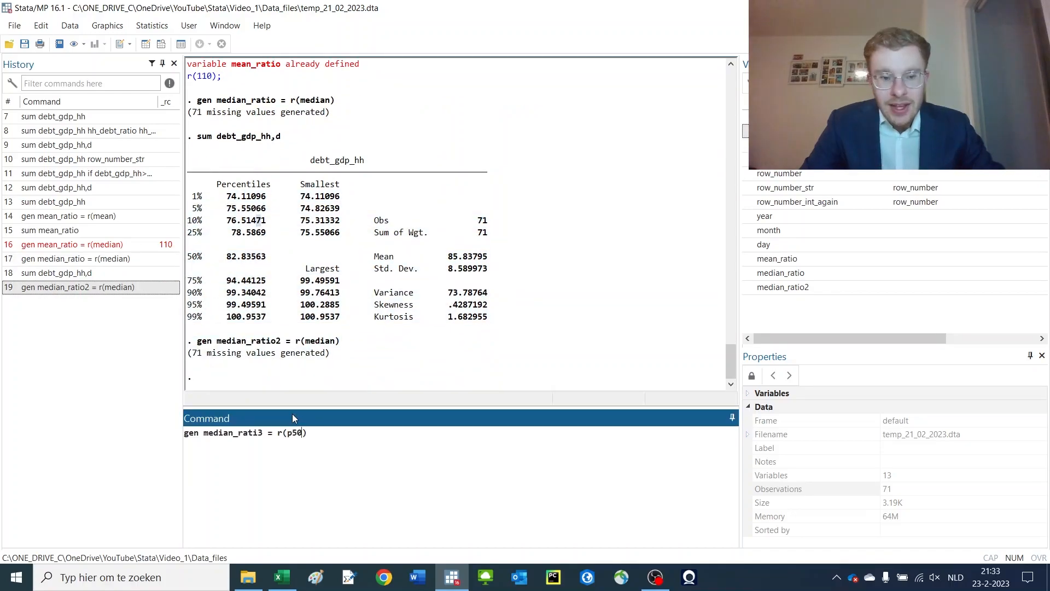
key(Return)
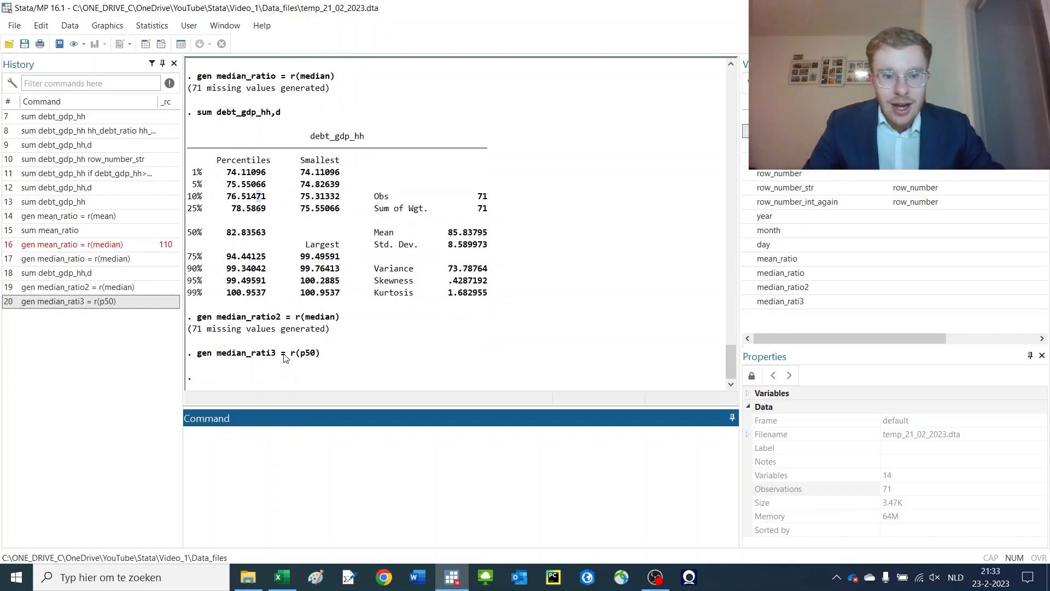
drag(197, 355, 336, 368)
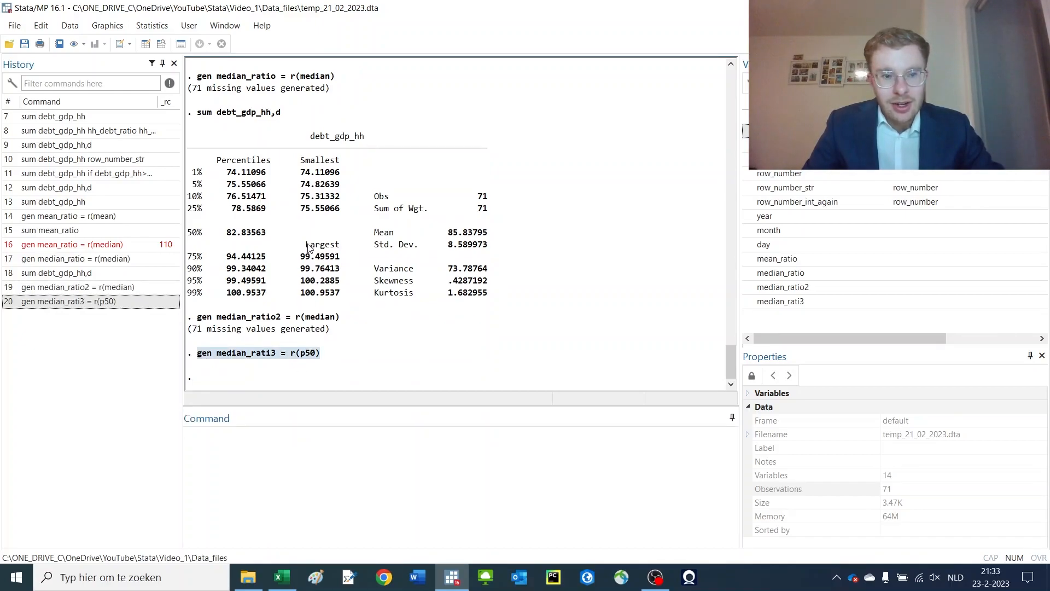
drag(329, 76, 219, 83)
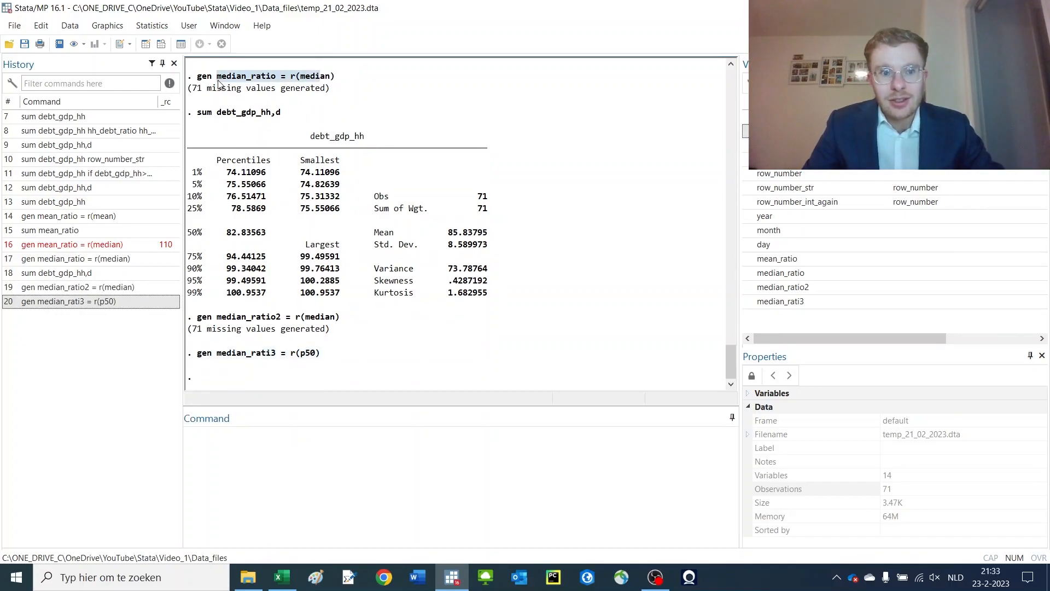
drag(221, 183, 190, 232)
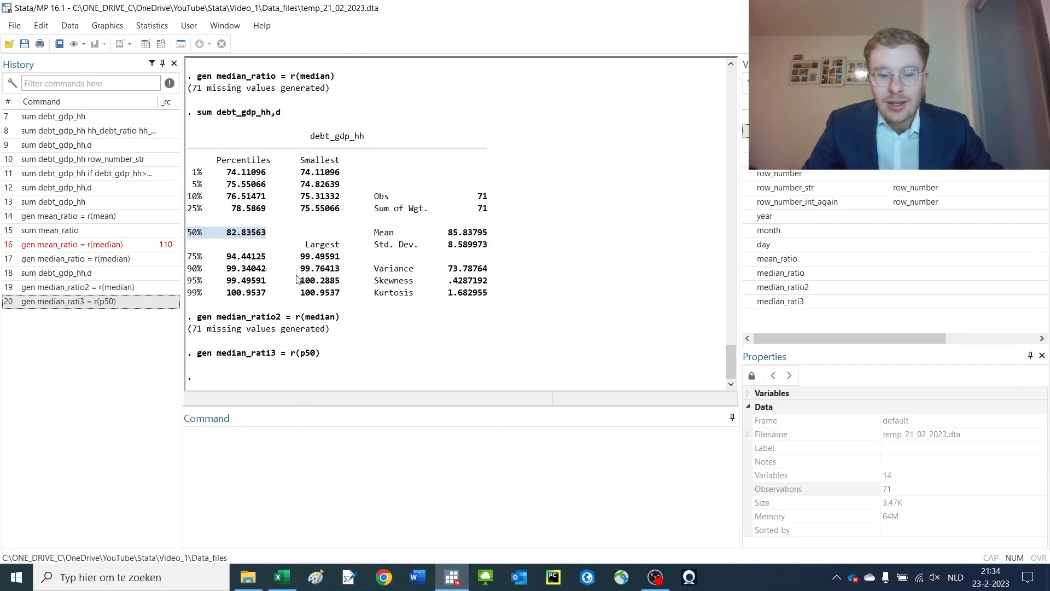
drag(198, 354, 288, 356)
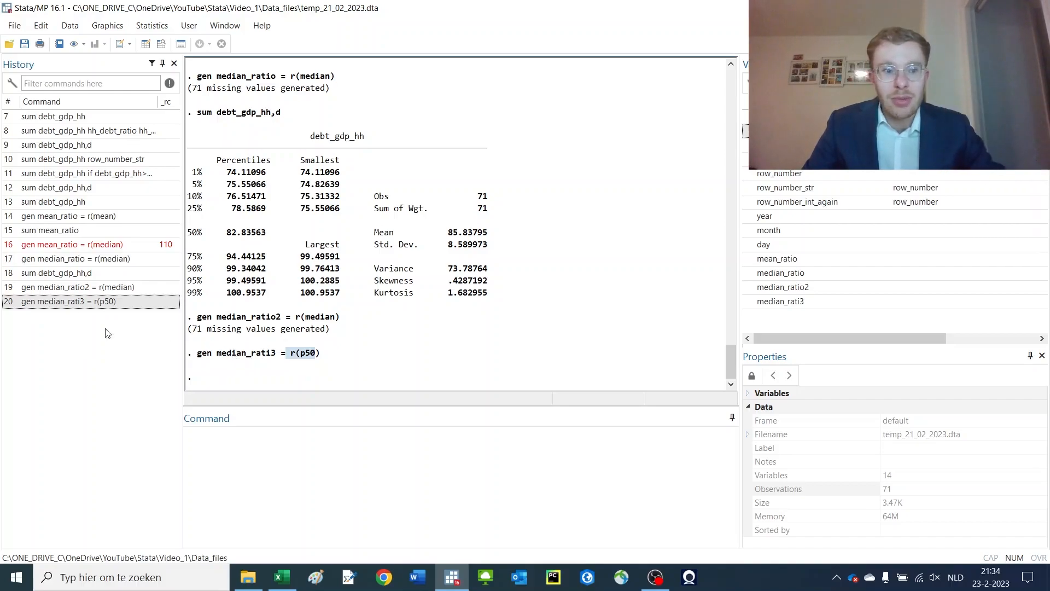
Summarize hh_debt_ratio only for observations where hh_debt_ratio is greater than or equal to a stored r() result
click(228, 428)
text(sum)
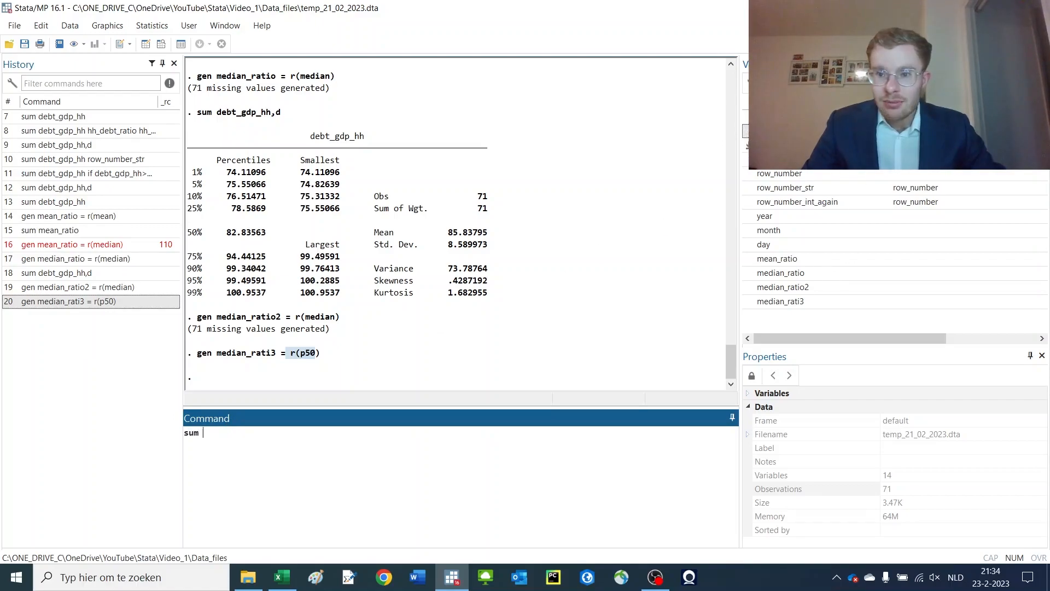
double_click(782, 145)
click(371, 432)
text(if)
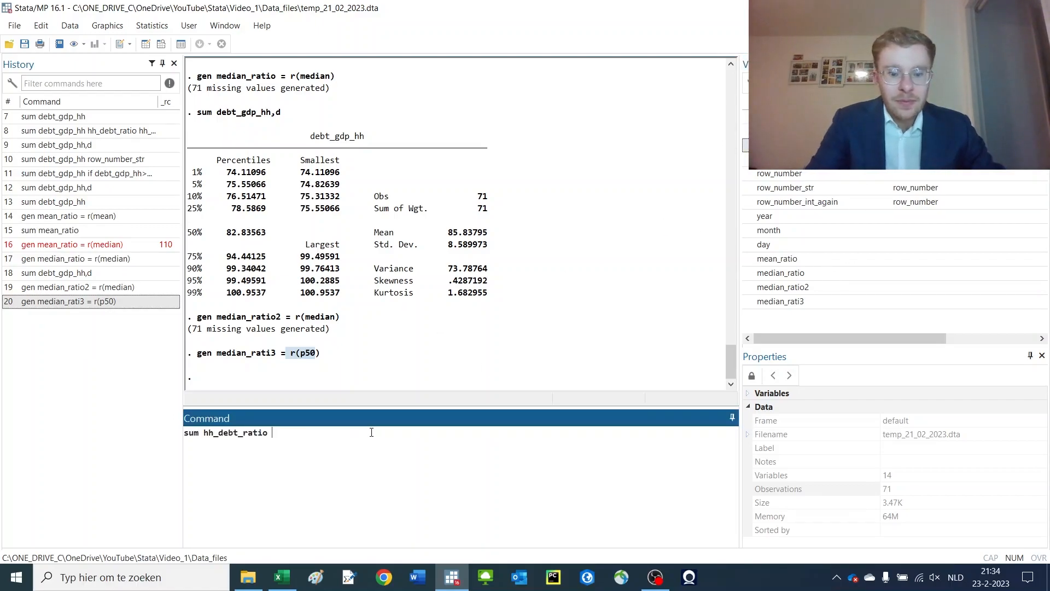
text( r)
key(BackSpace)
key(Tab)
double_click(782, 145)
click(391, 466)
text(>=r()
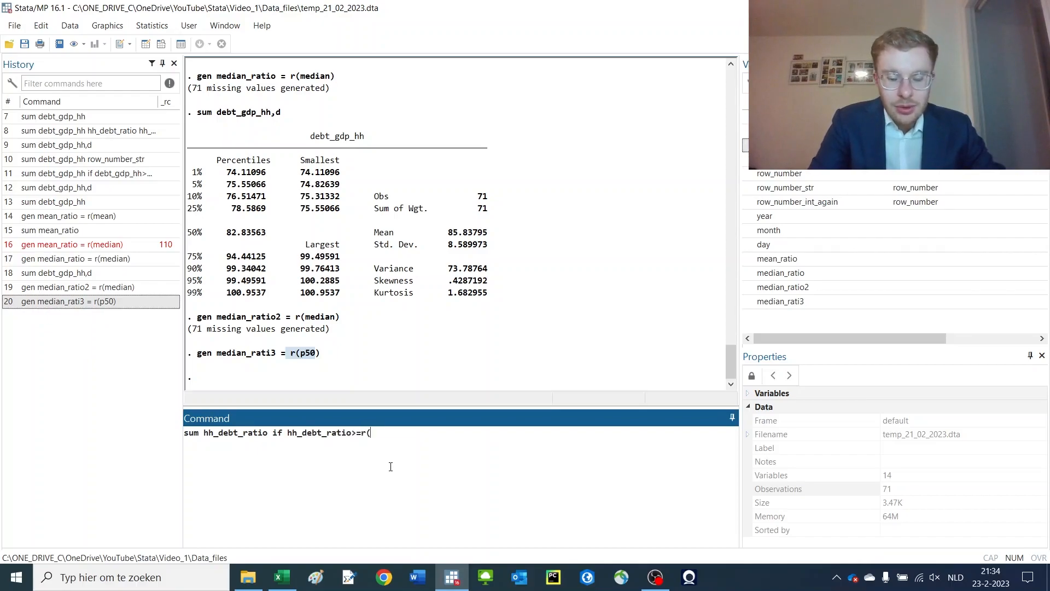